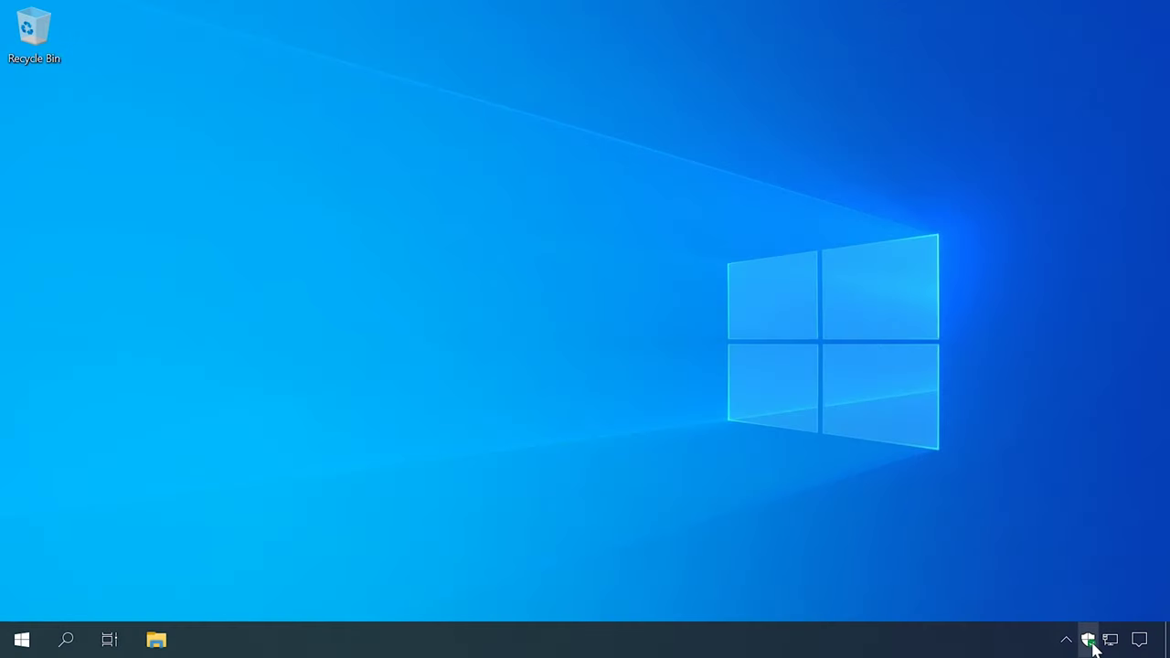
Step: Switch off Defender Real-time protection under Virus & threat protection settings
click(1089, 640)
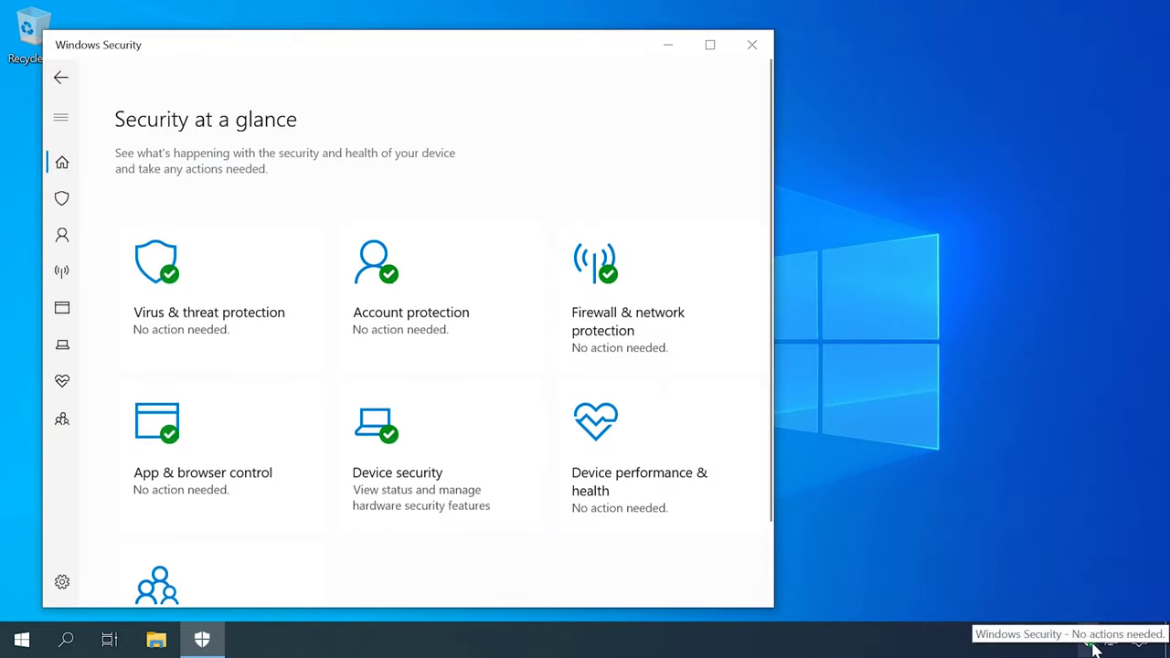
click(710, 45)
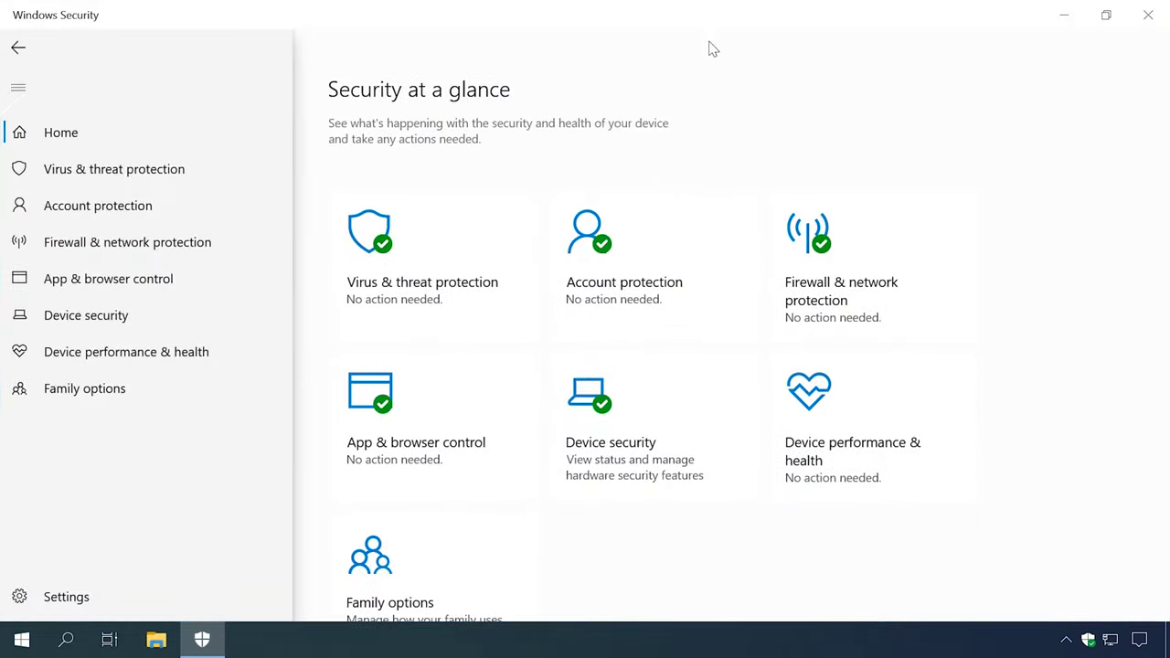
click(446, 269)
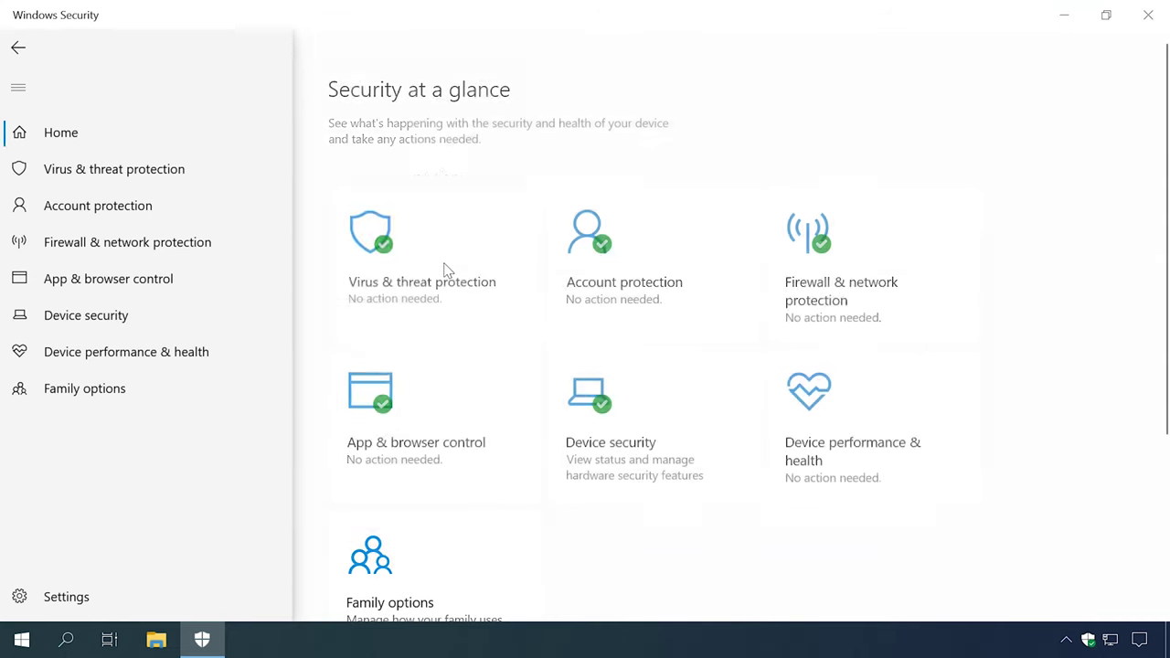
scroll(452, 301, down, 2)
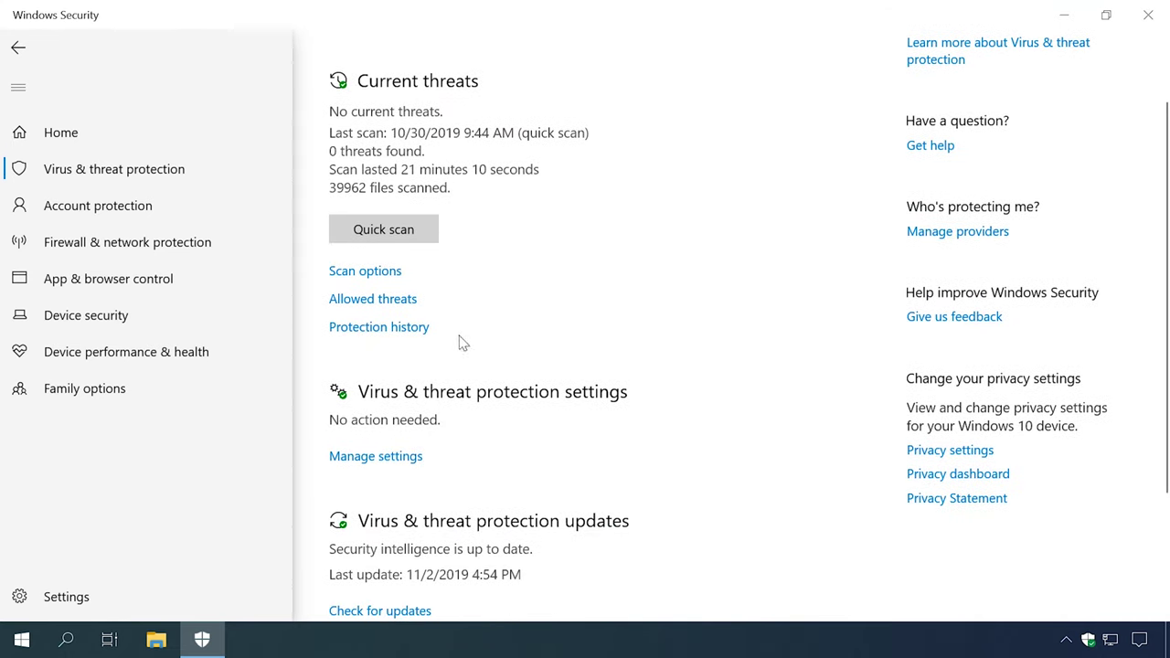
click(371, 468)
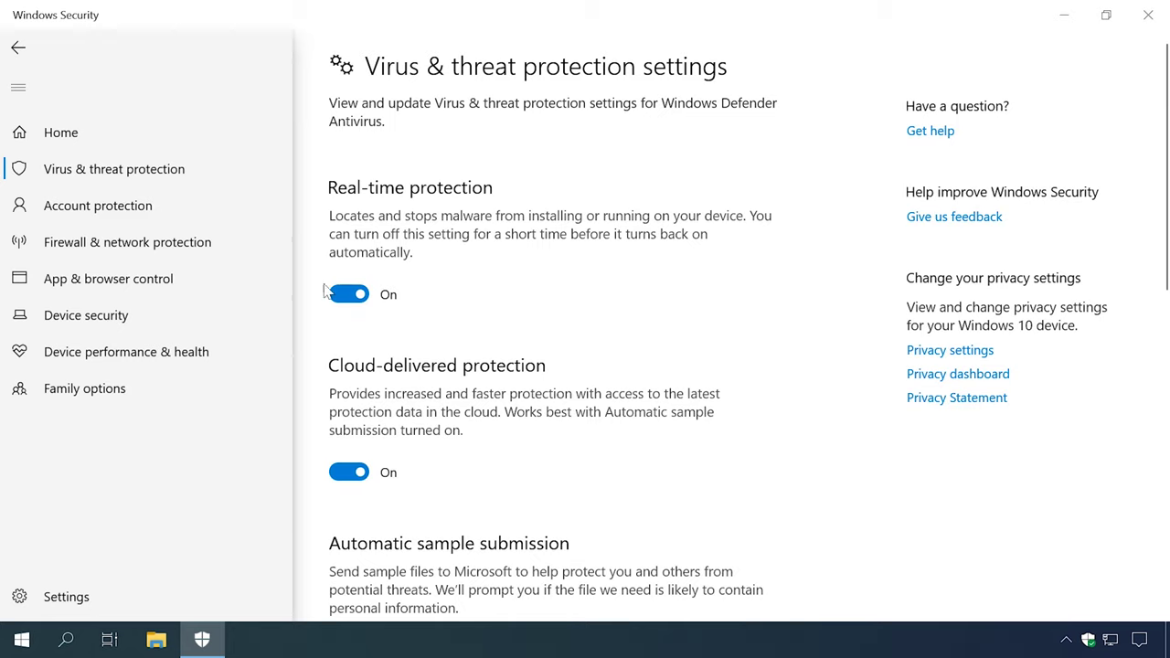
click(355, 295)
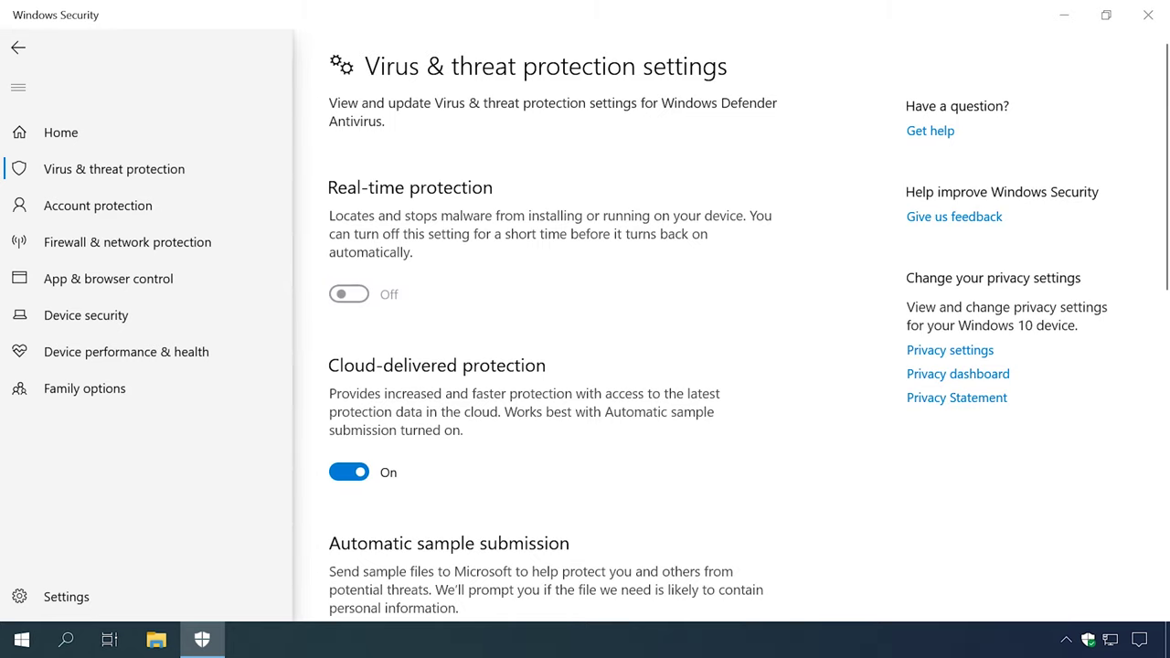
click(126, 242)
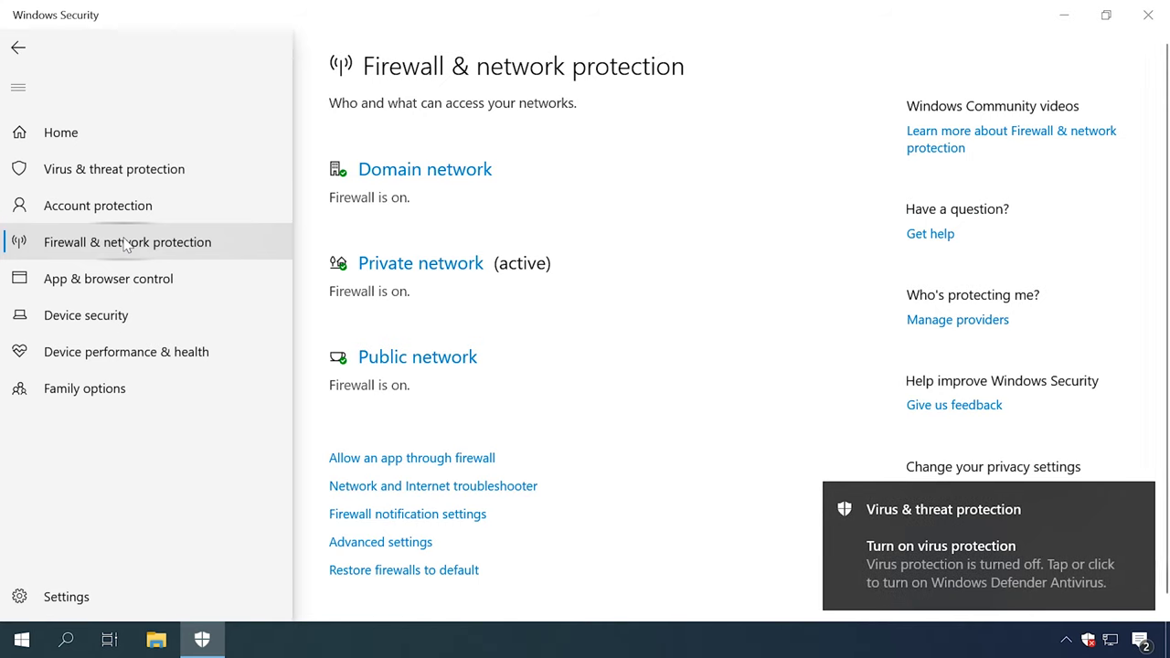
Step: Turn Windows Defender Firewall off for the Private network
click(453, 265)
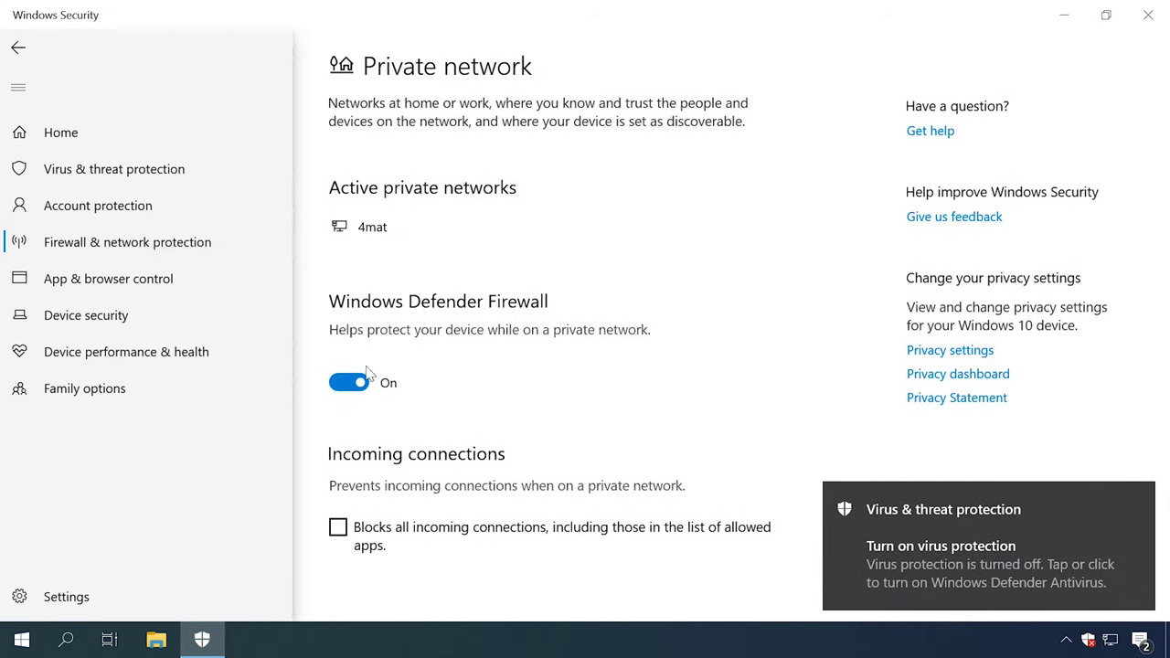
click(352, 385)
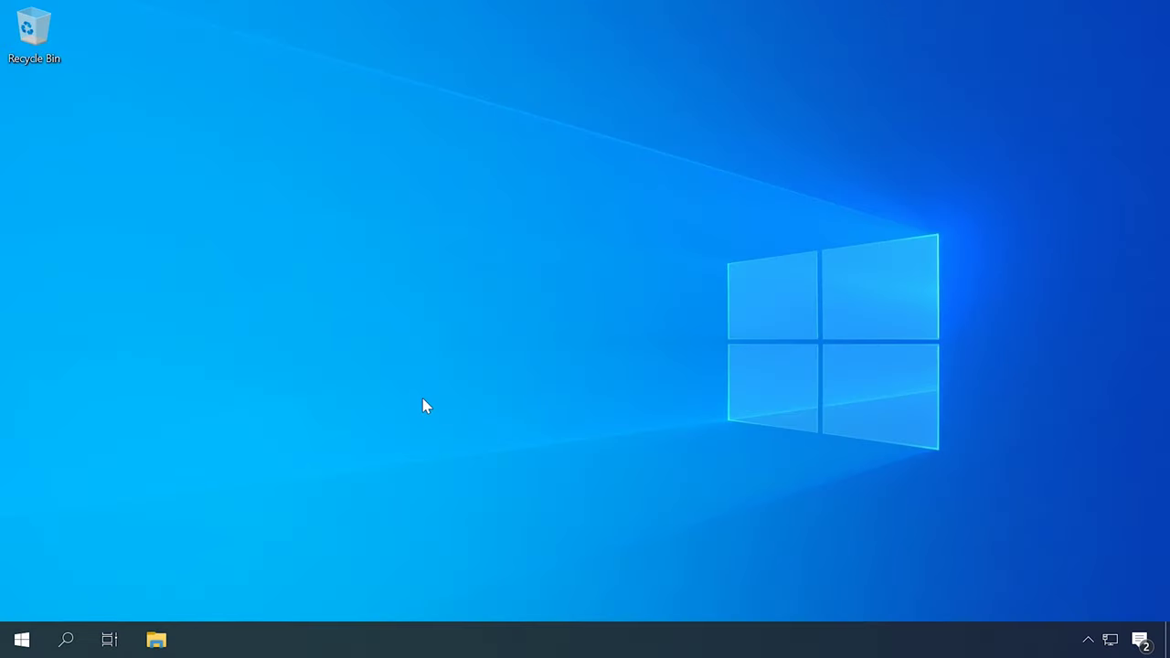
Step: Open the Services console via a 'serv' search and jump to Volume Shadow Copy
click(73, 640)
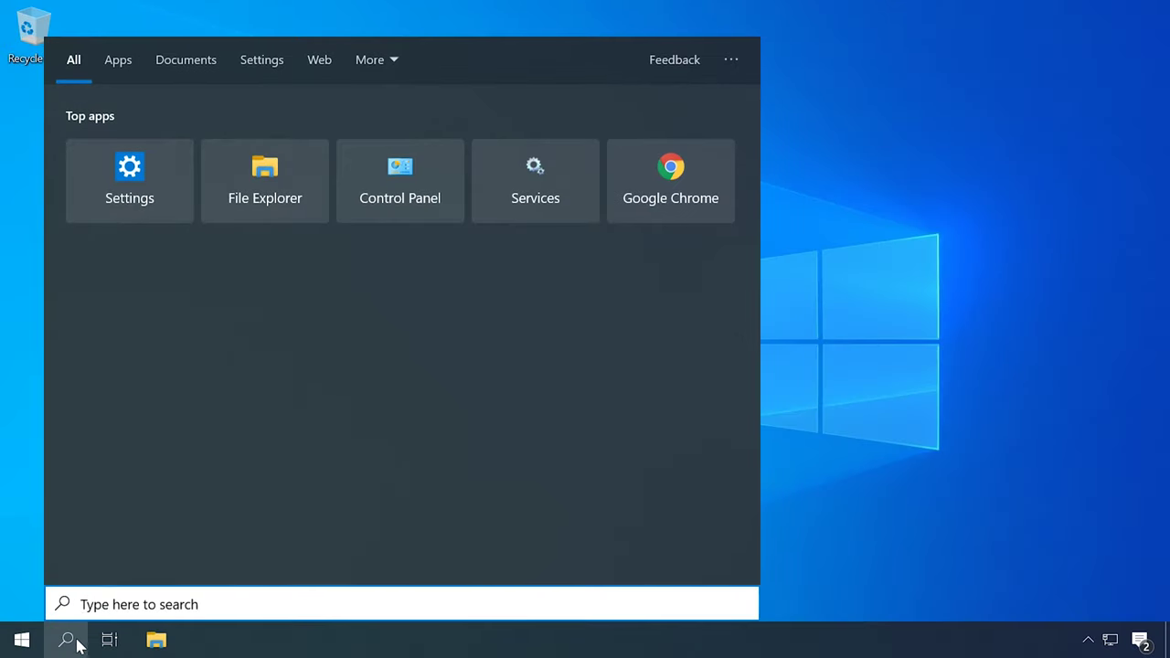
text(serv)
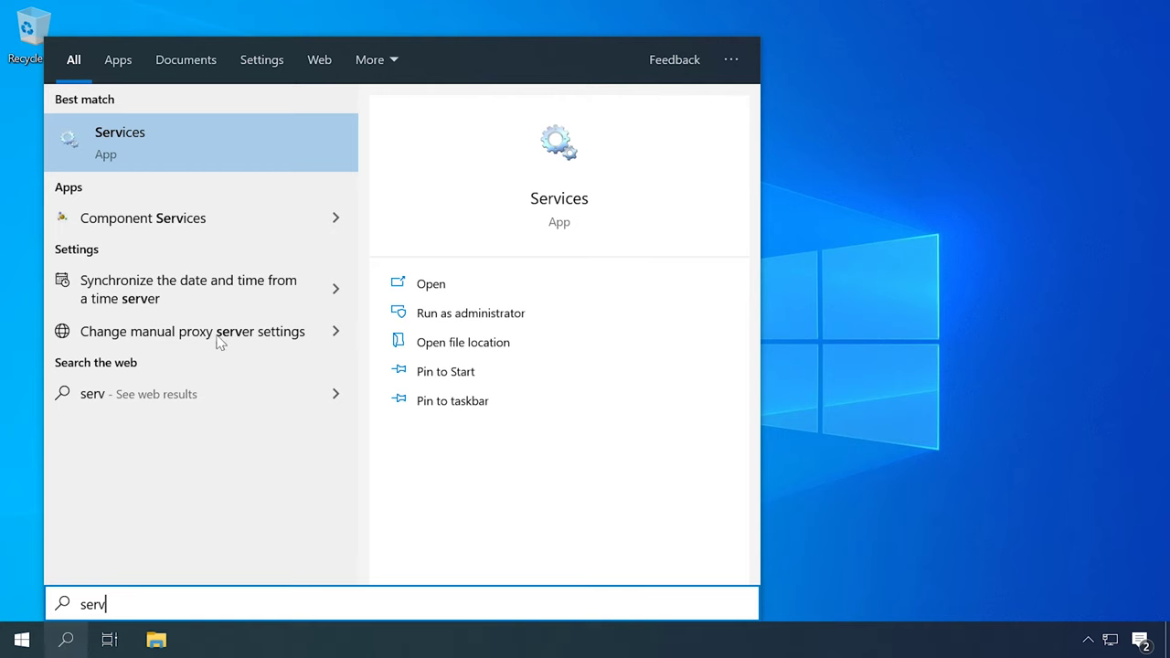
click(226, 138)
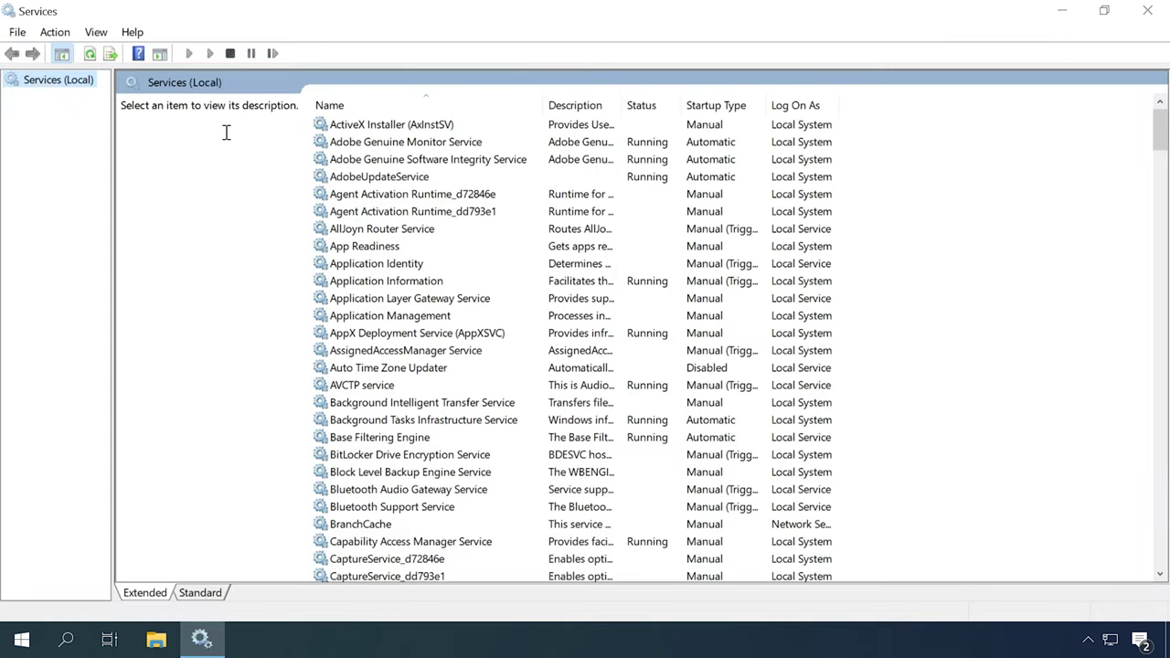
click(377, 199)
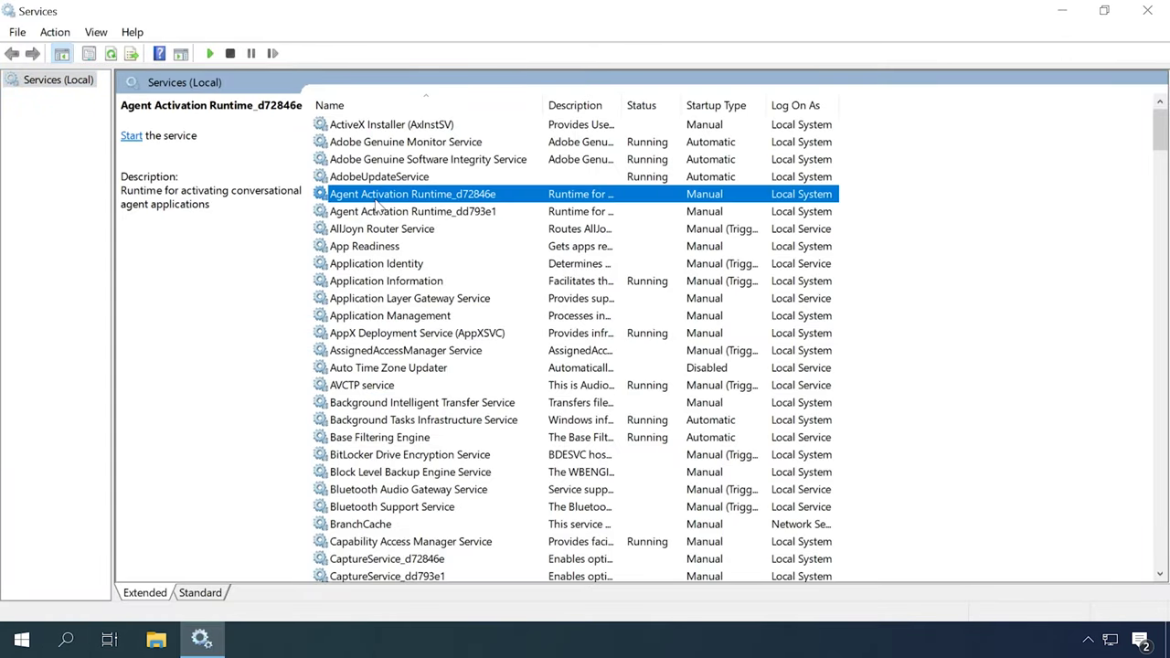
text(vol)
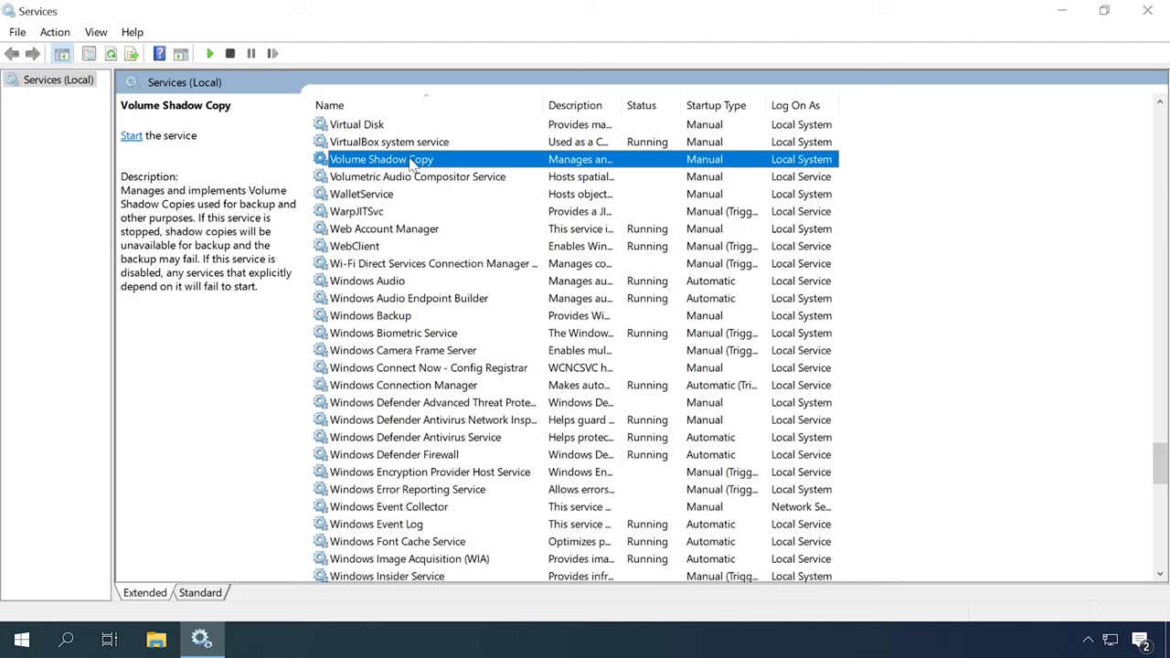
Step: Start the Volume Shadow Copy service, then restart it
right_click(742, 162)
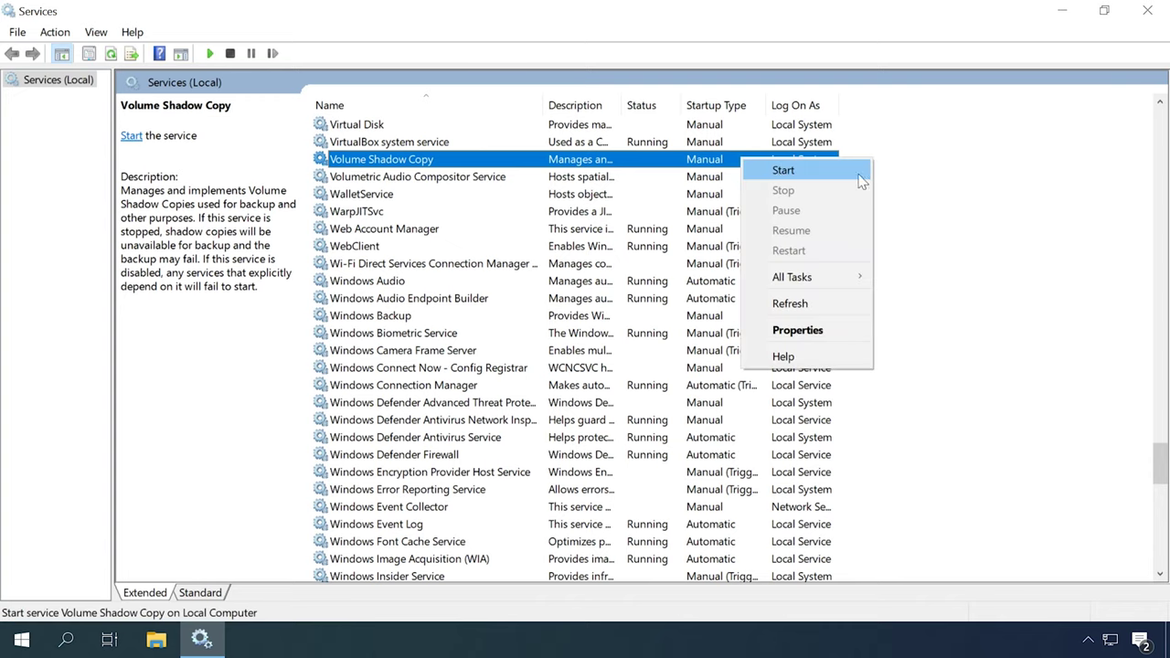
click(779, 170)
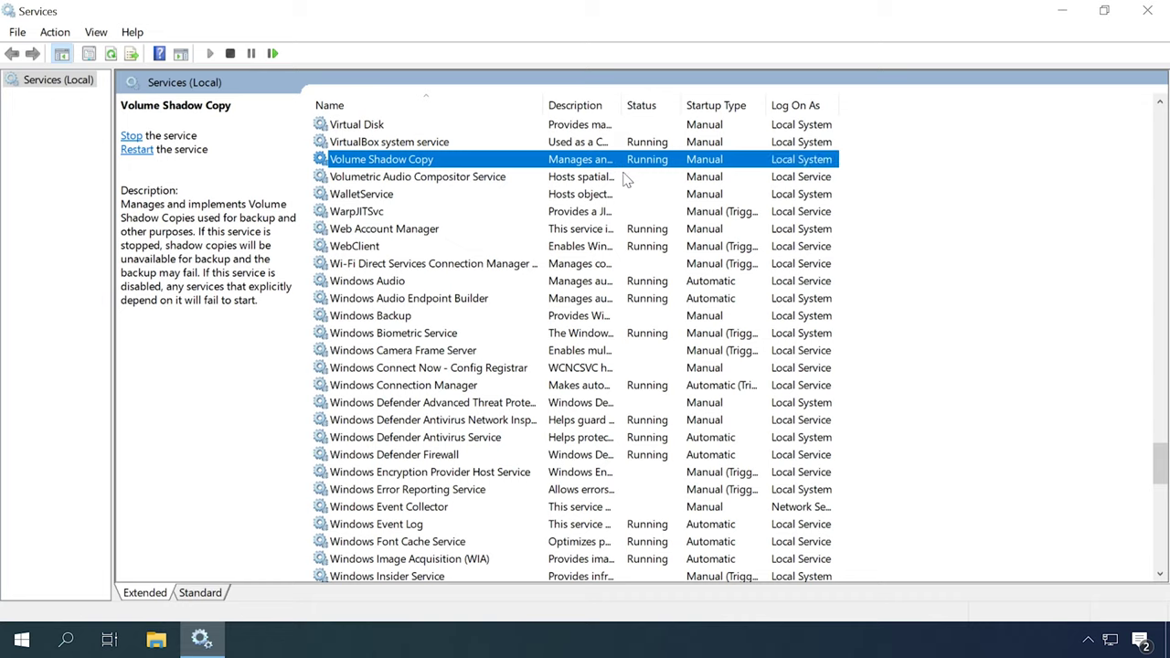
right_click(655, 160)
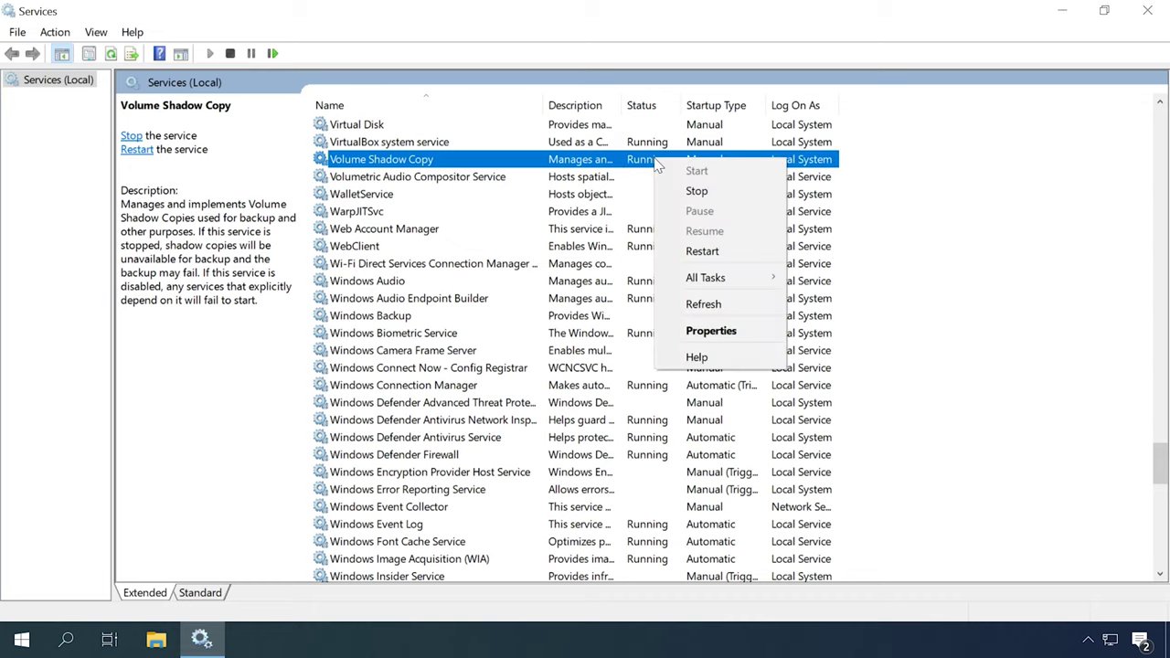
click(702, 251)
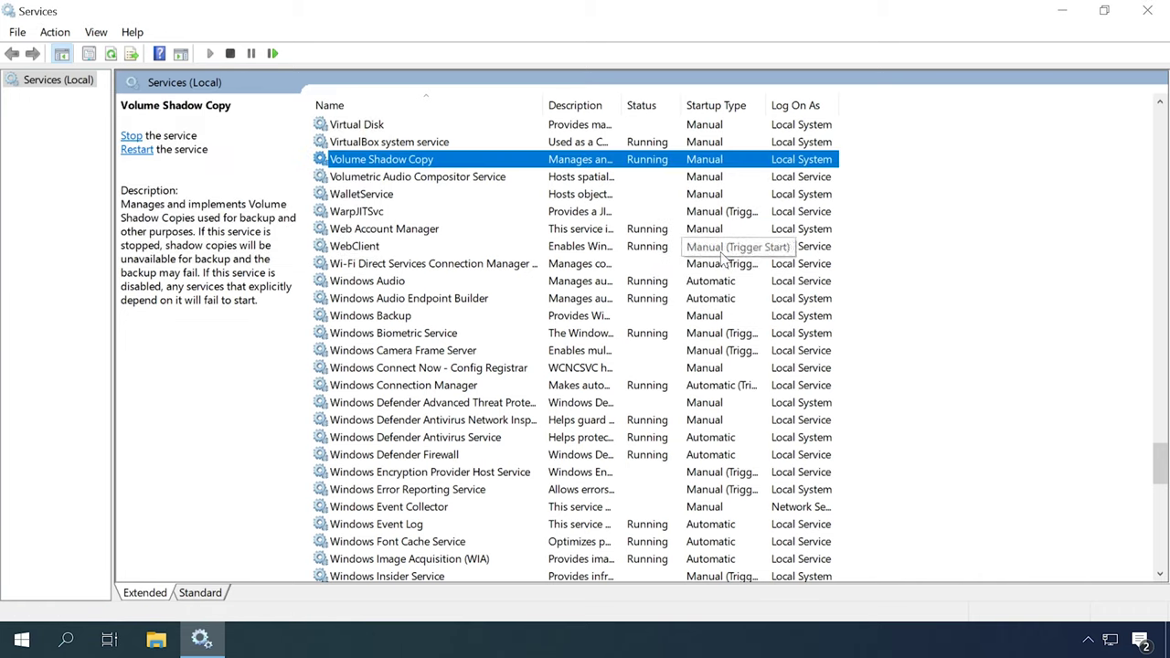
Step: Restart the computer from the Start menu power options
click(21, 639)
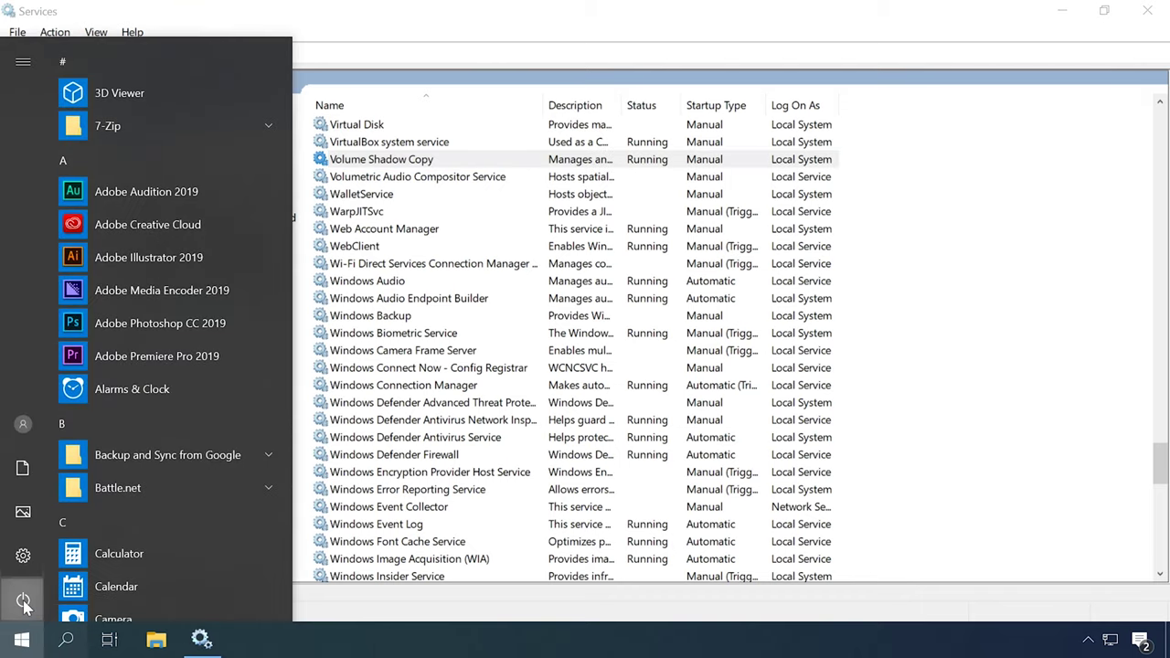
click(22, 598)
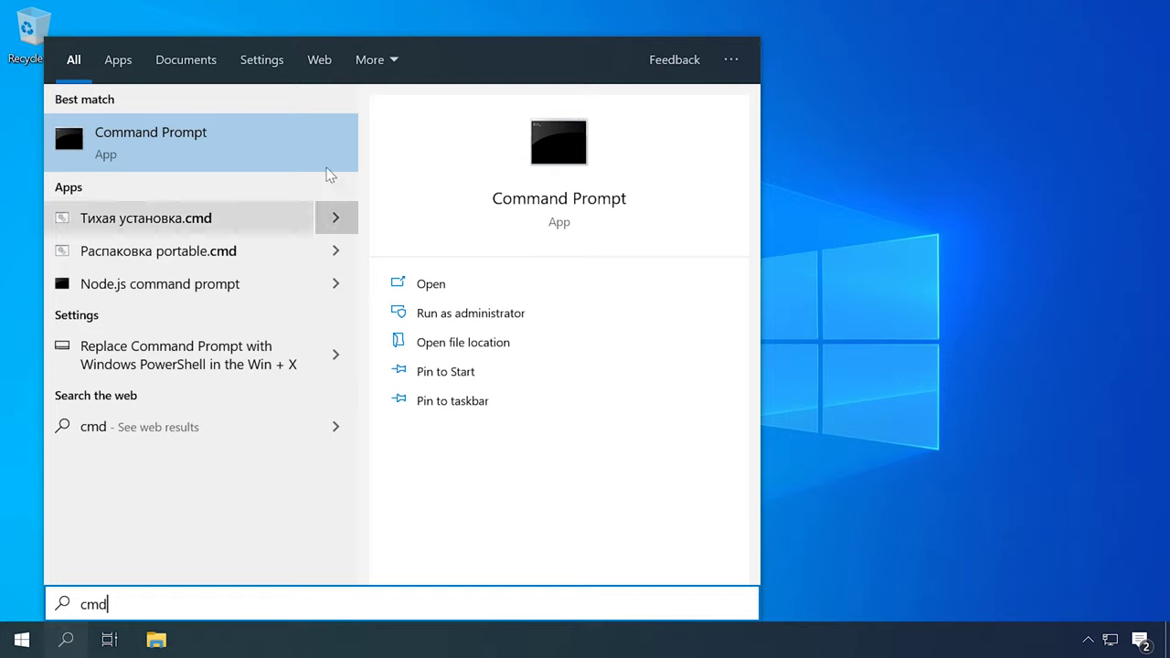
Step: Run Command Prompt as administrator and enter 'netsh int ip reset'
right_click(219, 162)
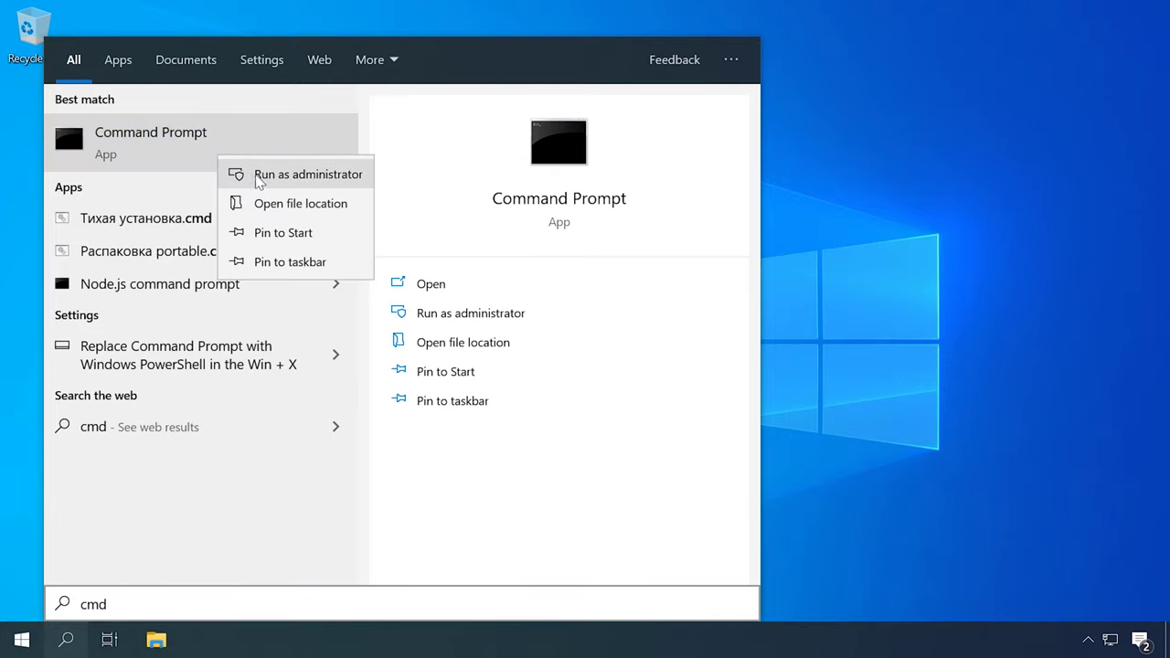
click(295, 178)
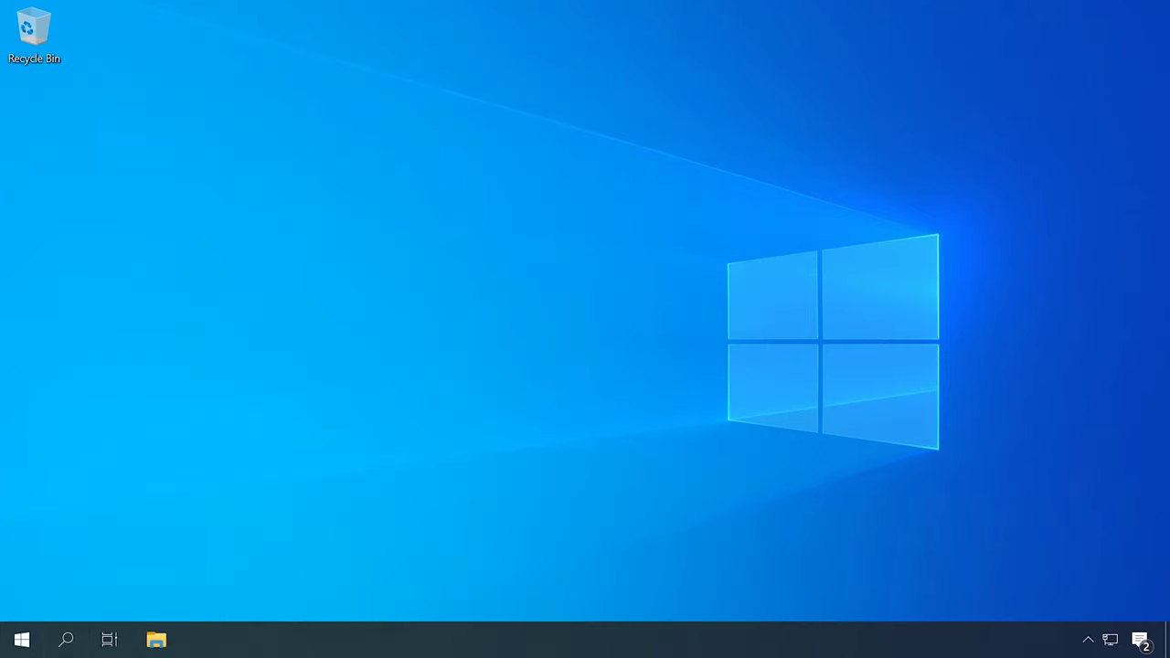
text(netsh int ip reset)
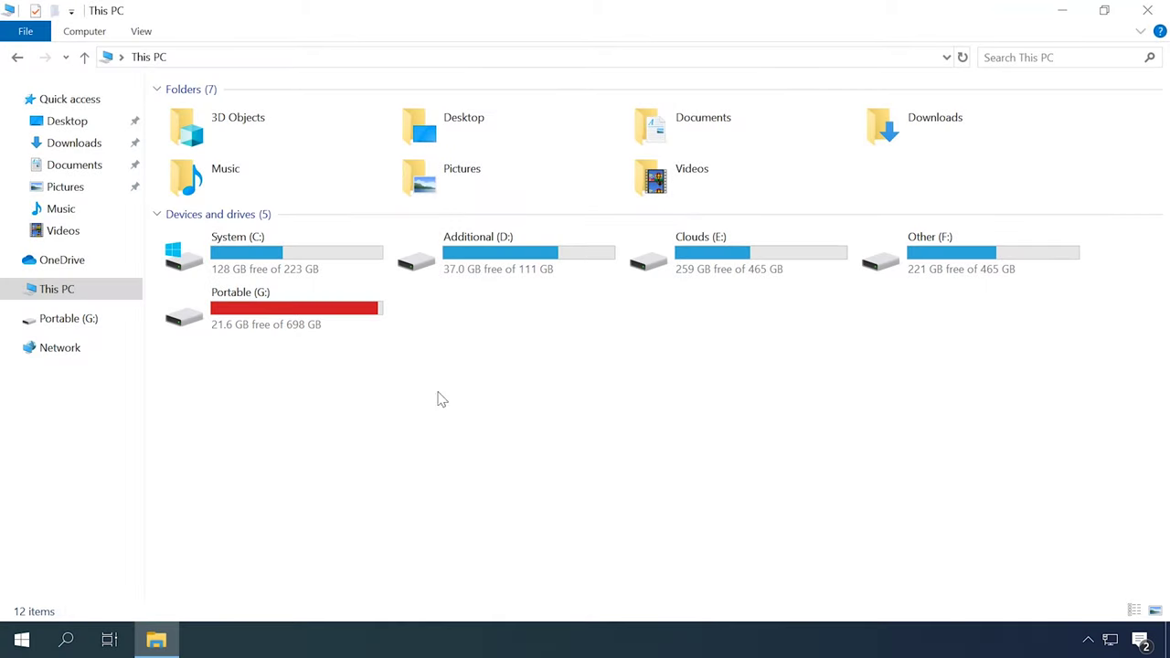
Step: Open drive C and set Folder Options to show hidden files and protected system files
click(298, 254)
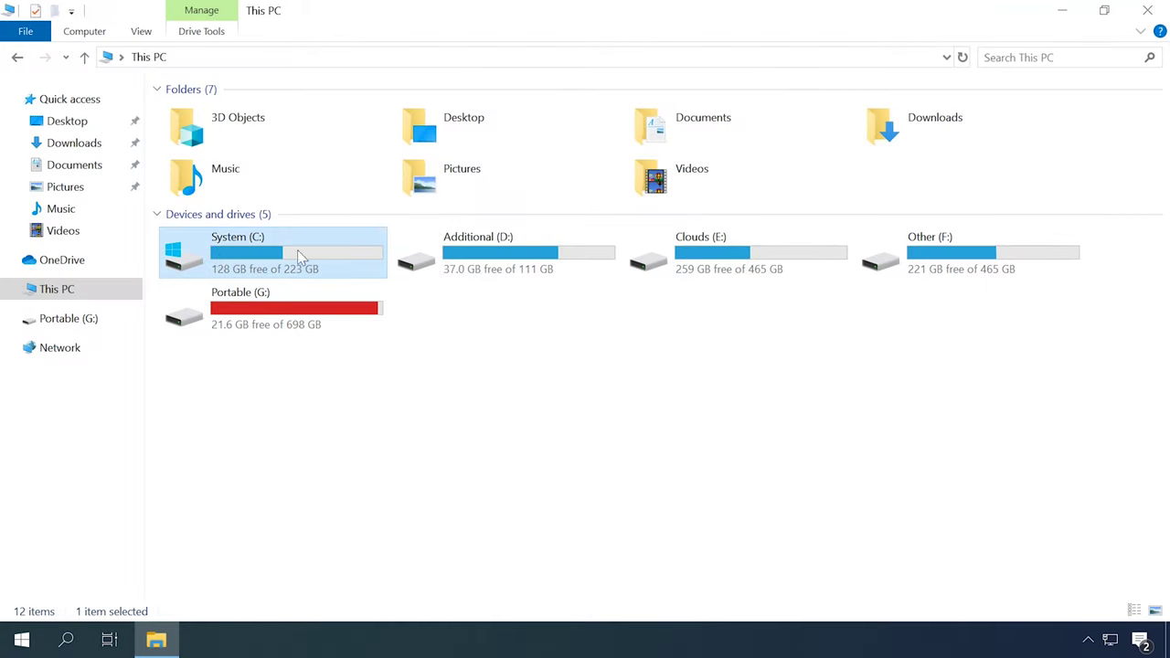
double_click(250, 260)
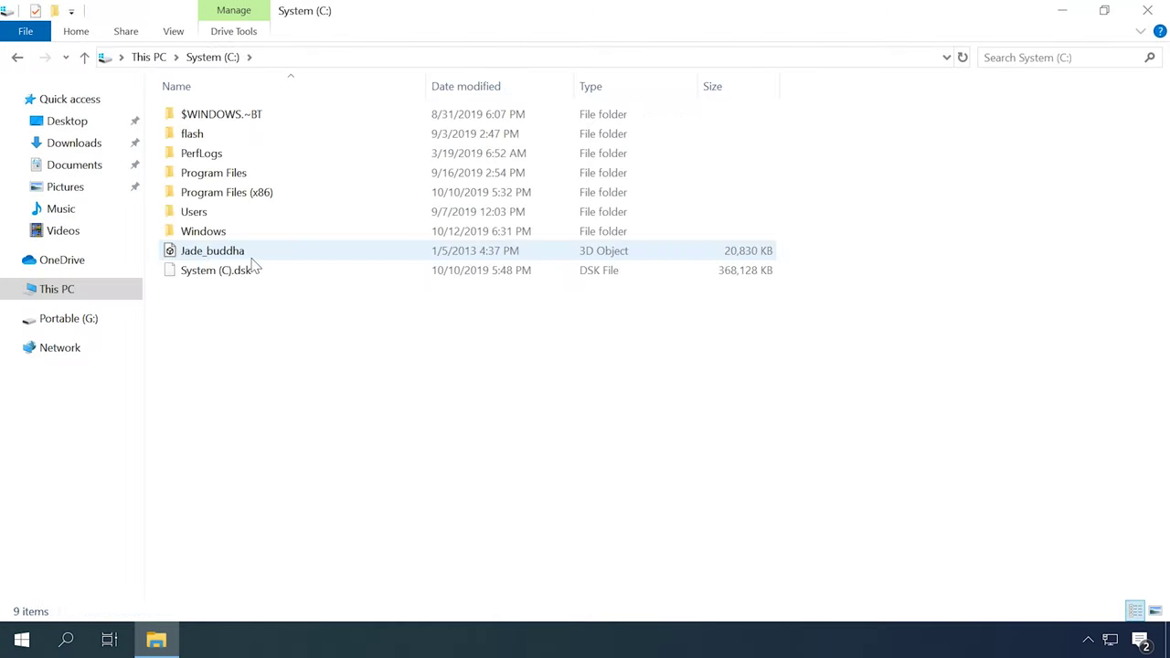
click(169, 34)
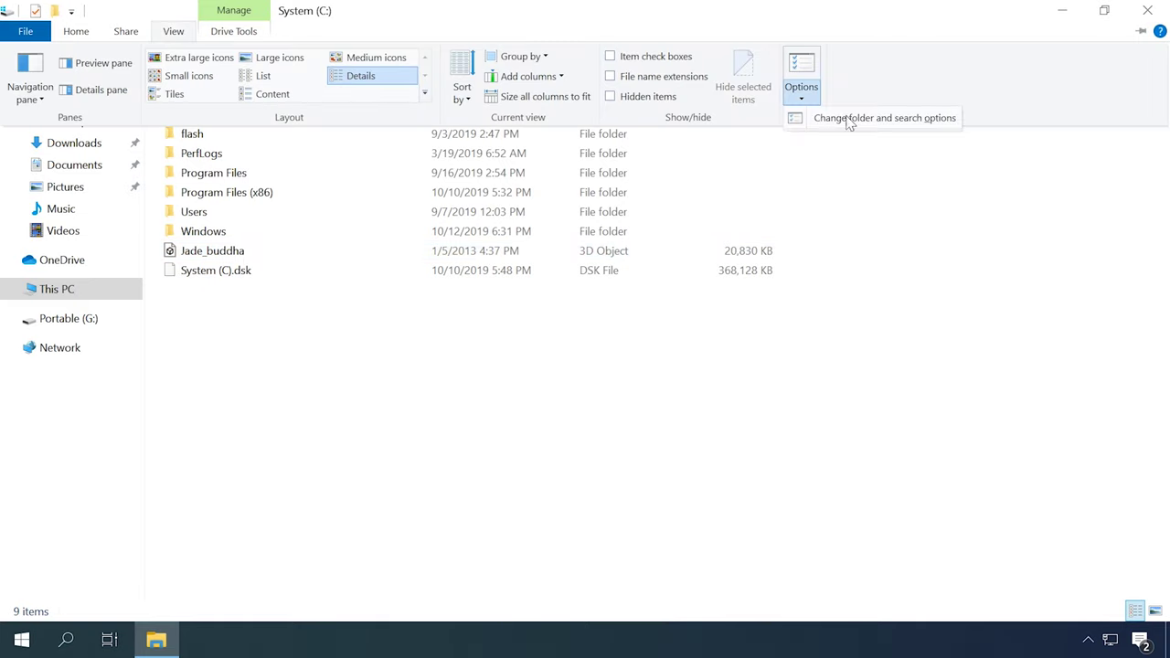
click(887, 123)
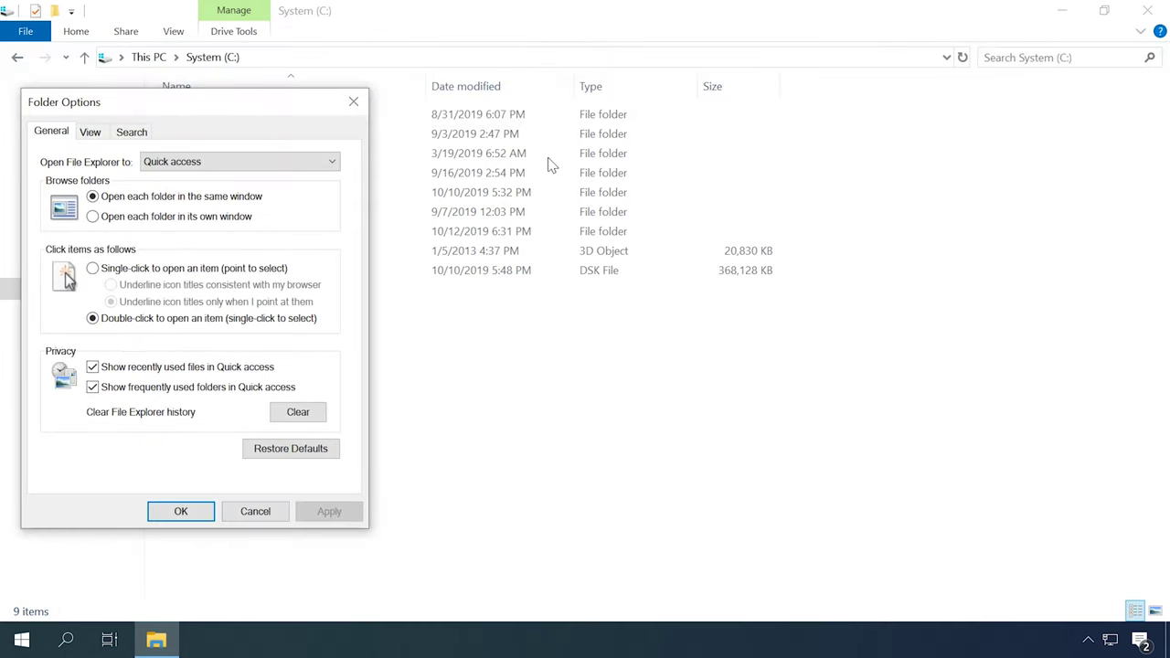
click(89, 132)
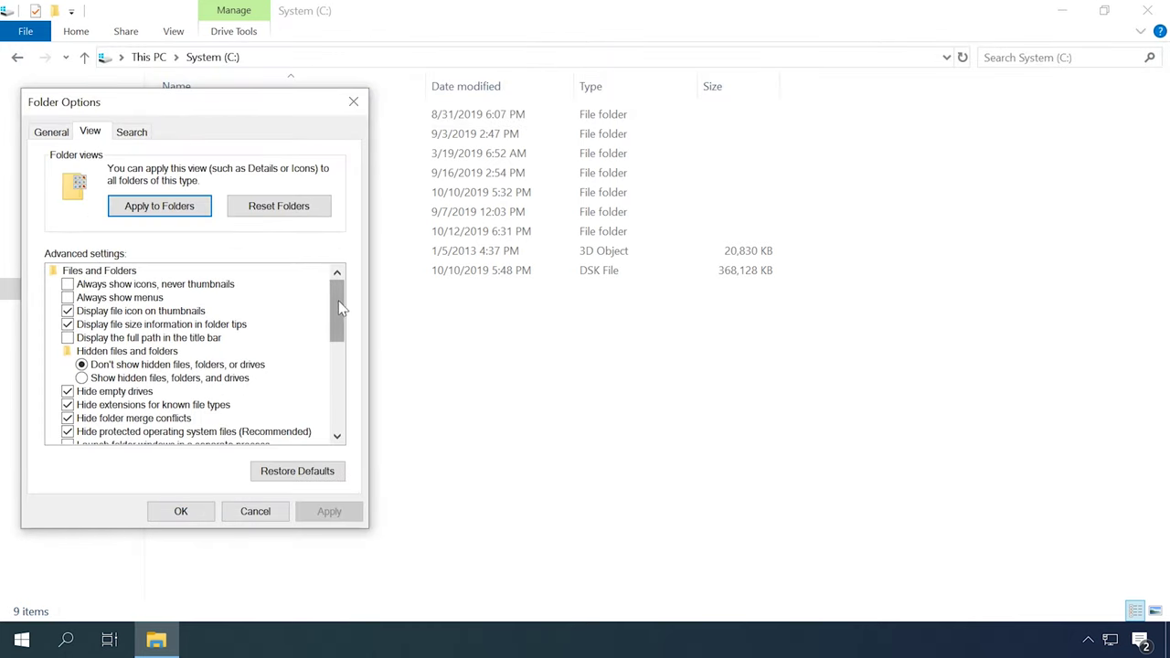
drag(339, 308, 339, 327)
click(84, 313)
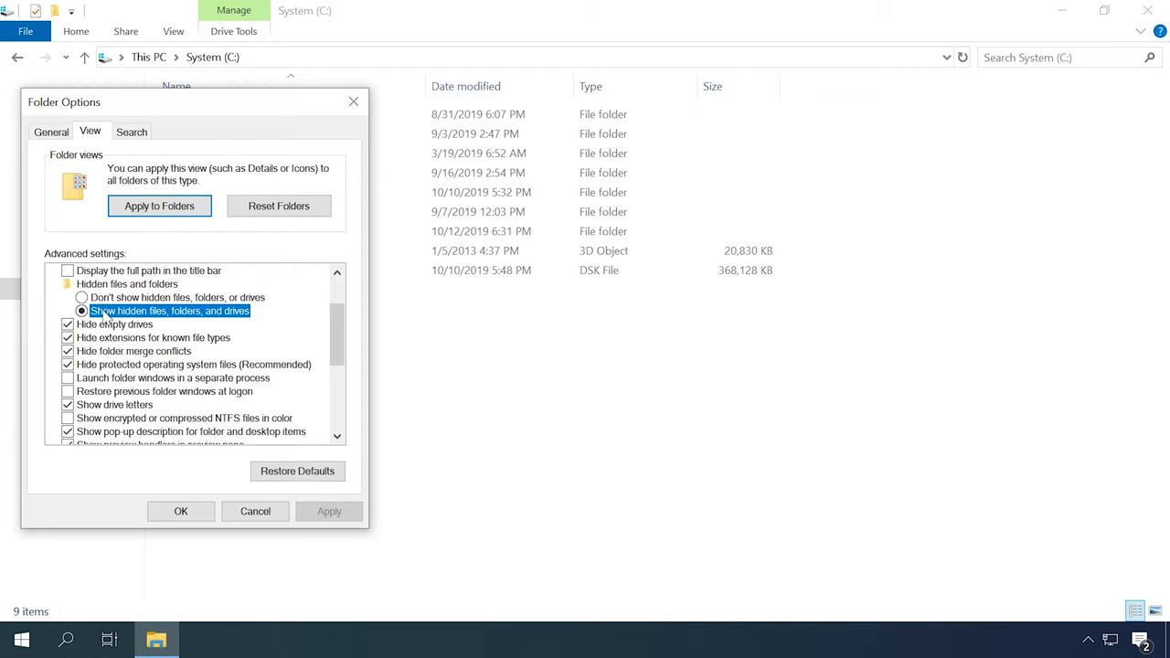
click(64, 366)
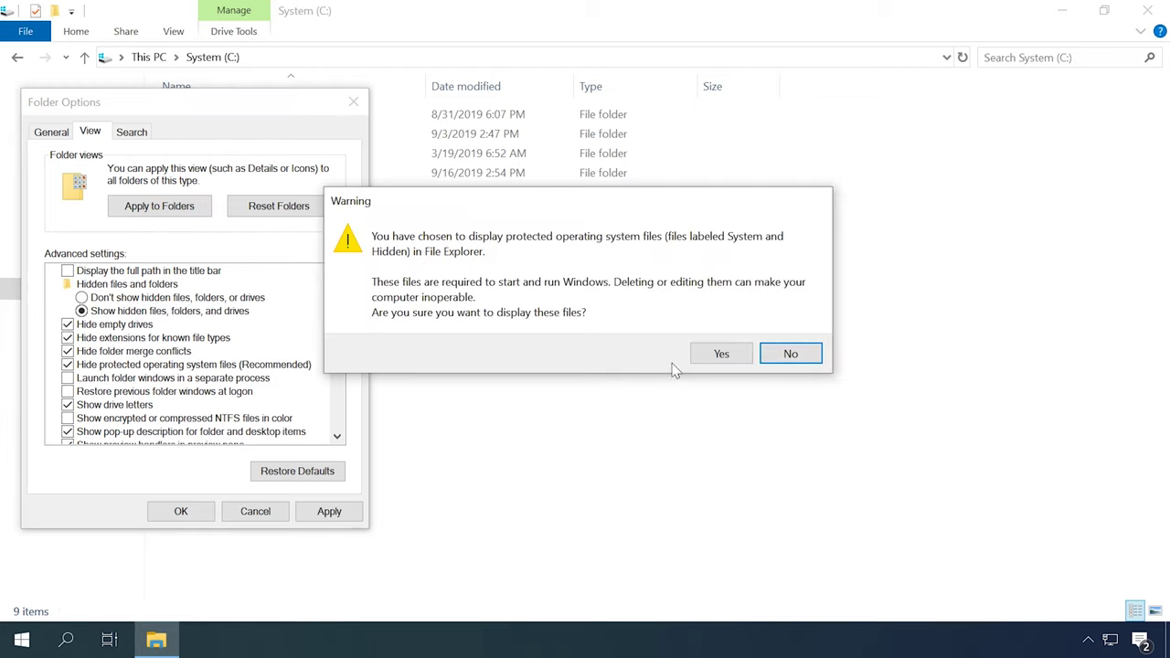
click(732, 360)
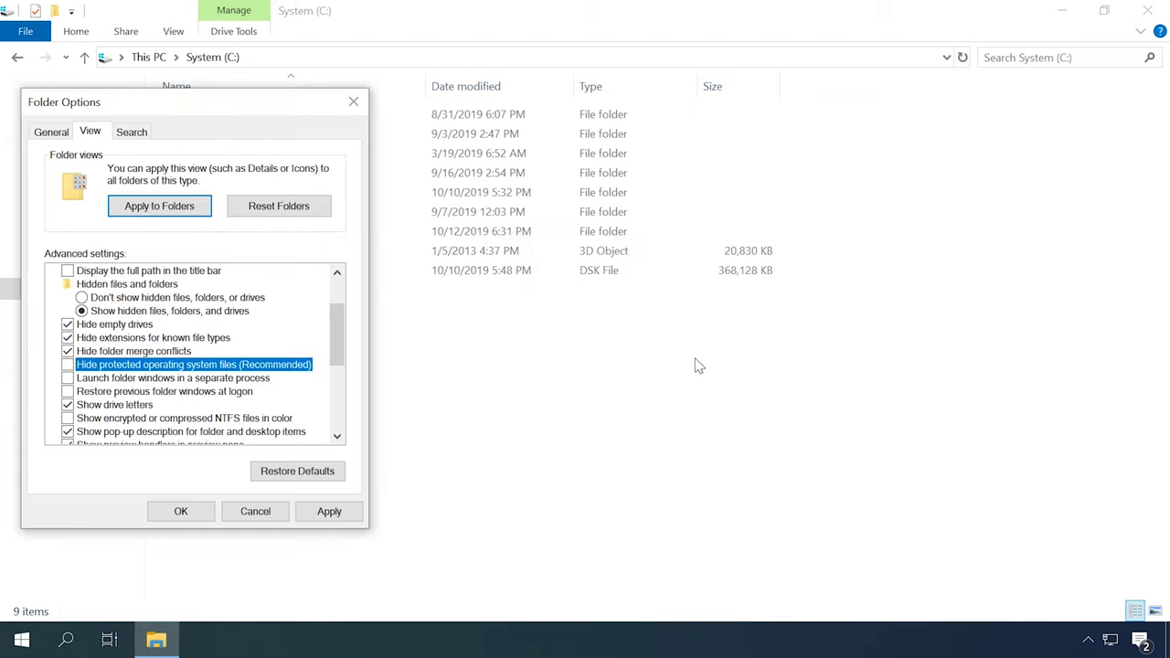
click(329, 512)
click(180, 512)
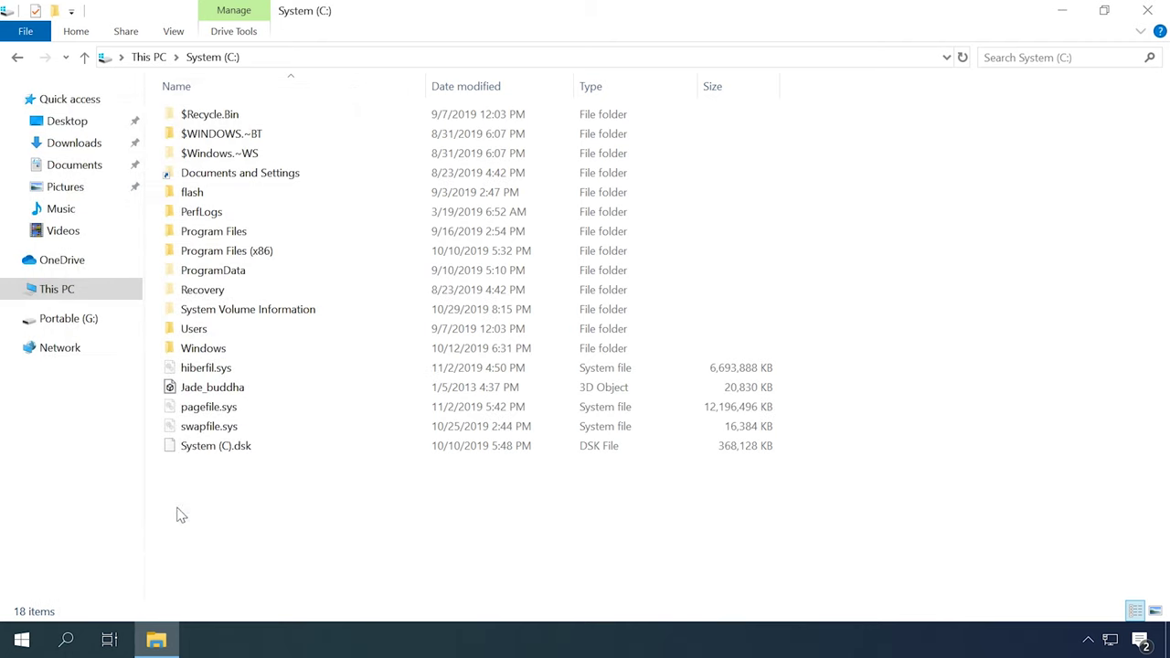
Step: Clear the Read-only attribute on the System Volume Information folder and apply
click(247, 311)
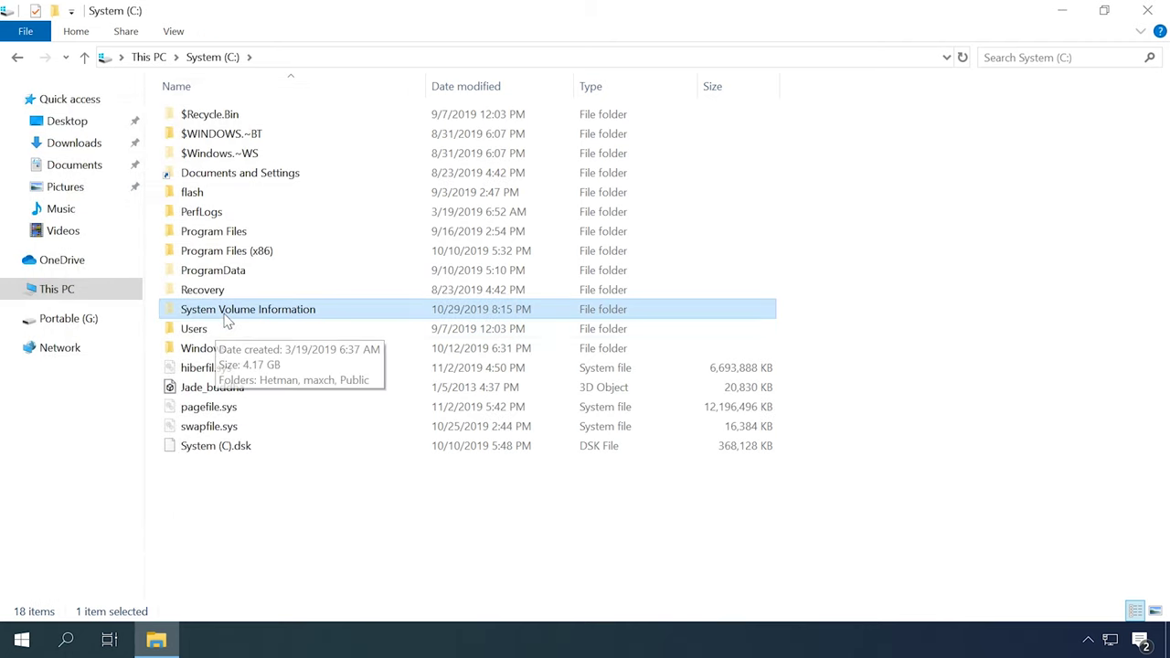
right_click(329, 315)
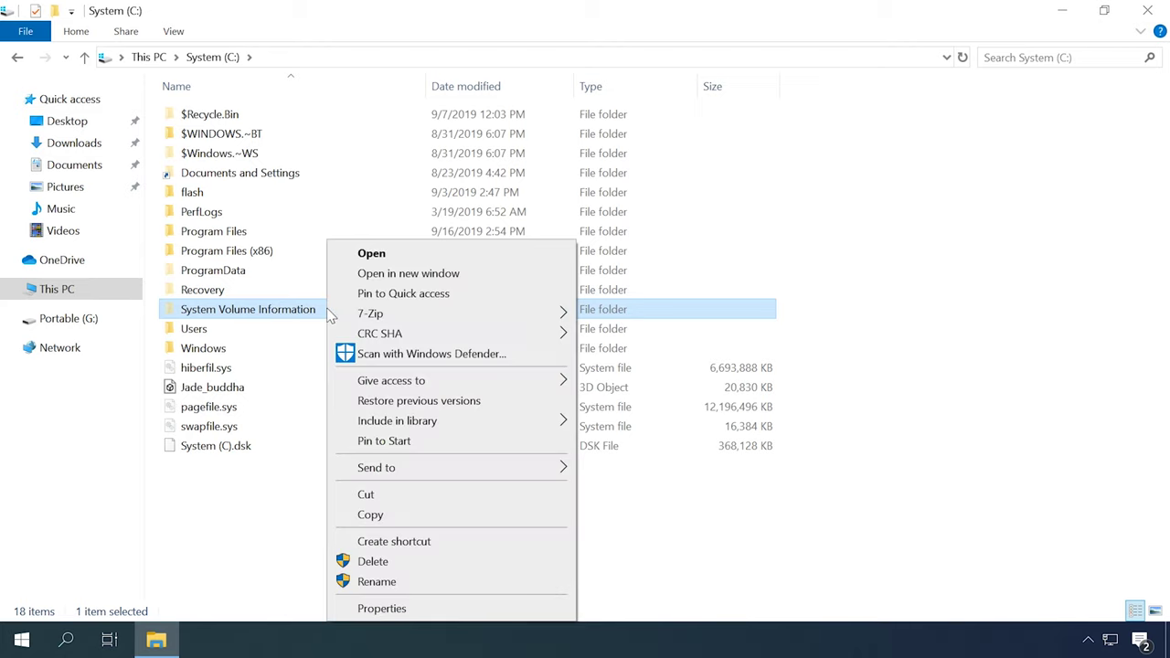
click(382, 610)
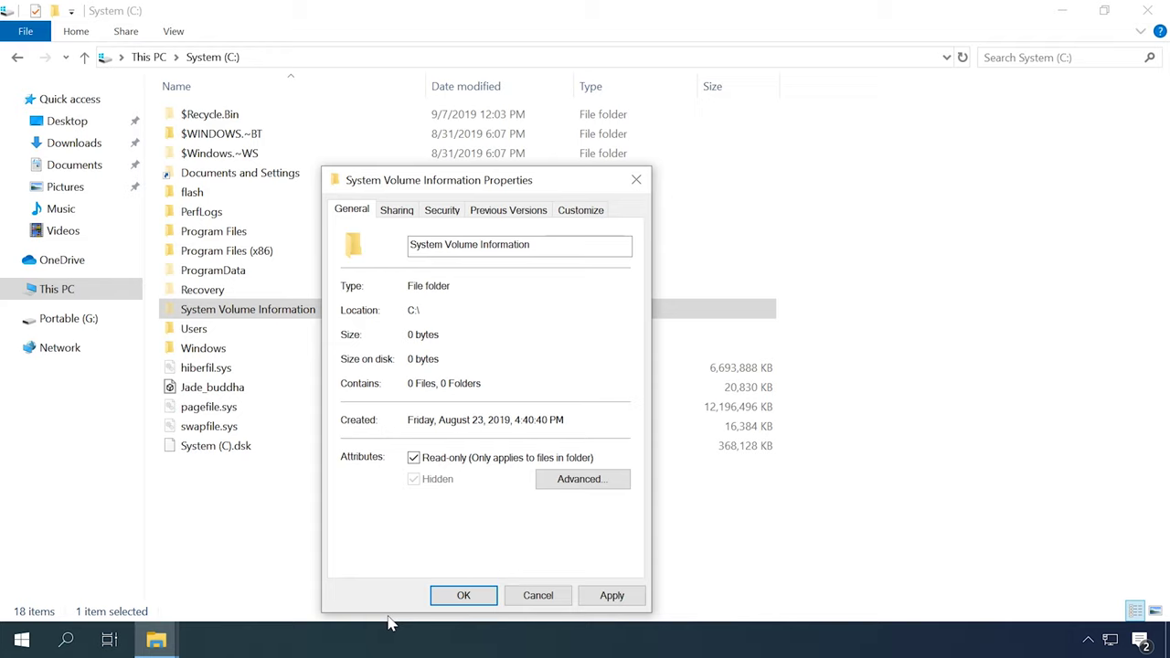
click(413, 458)
click(426, 461)
click(420, 460)
click(419, 467)
click(627, 599)
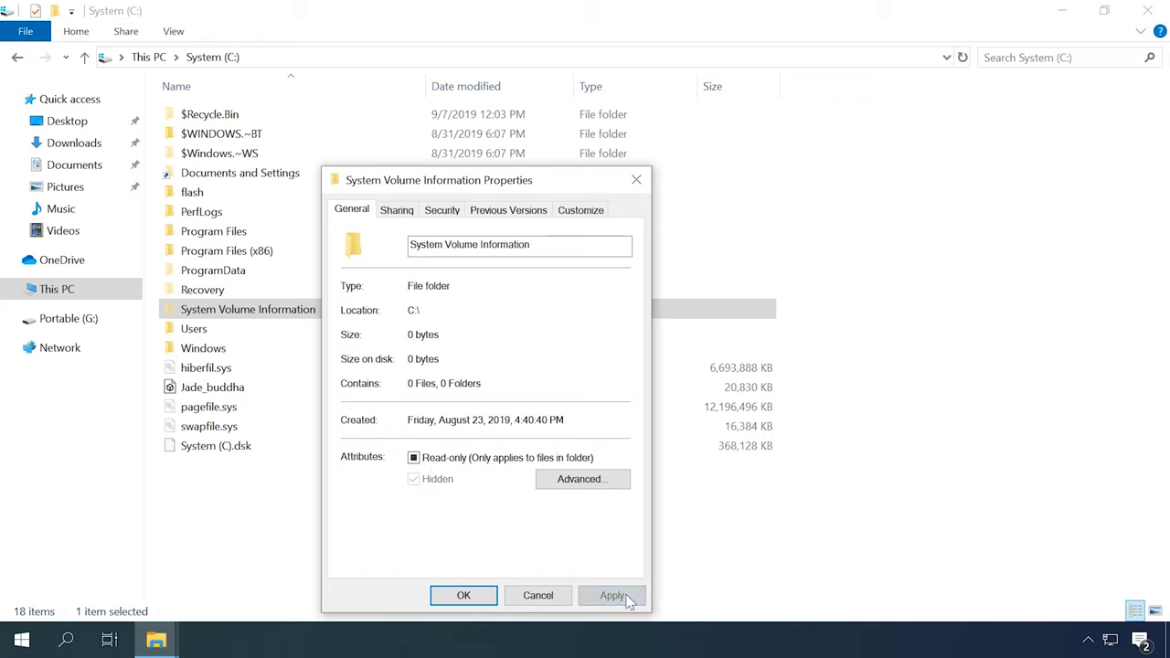
click(462, 595)
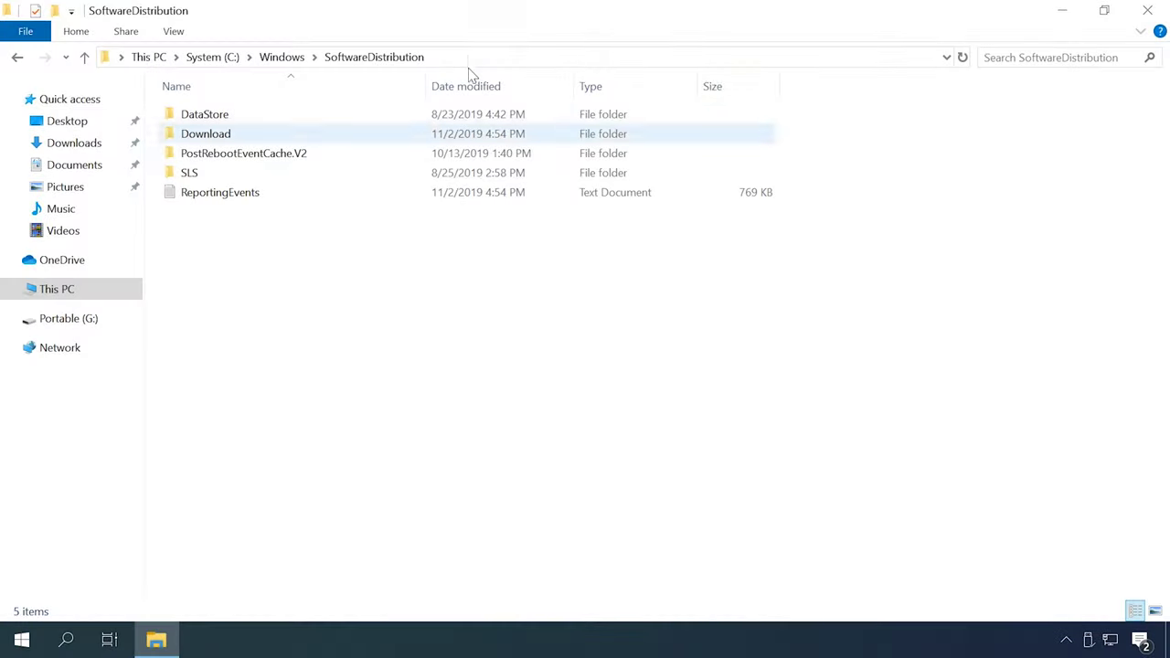
Step: Open Services and stop the Windows Update service
click(469, 55)
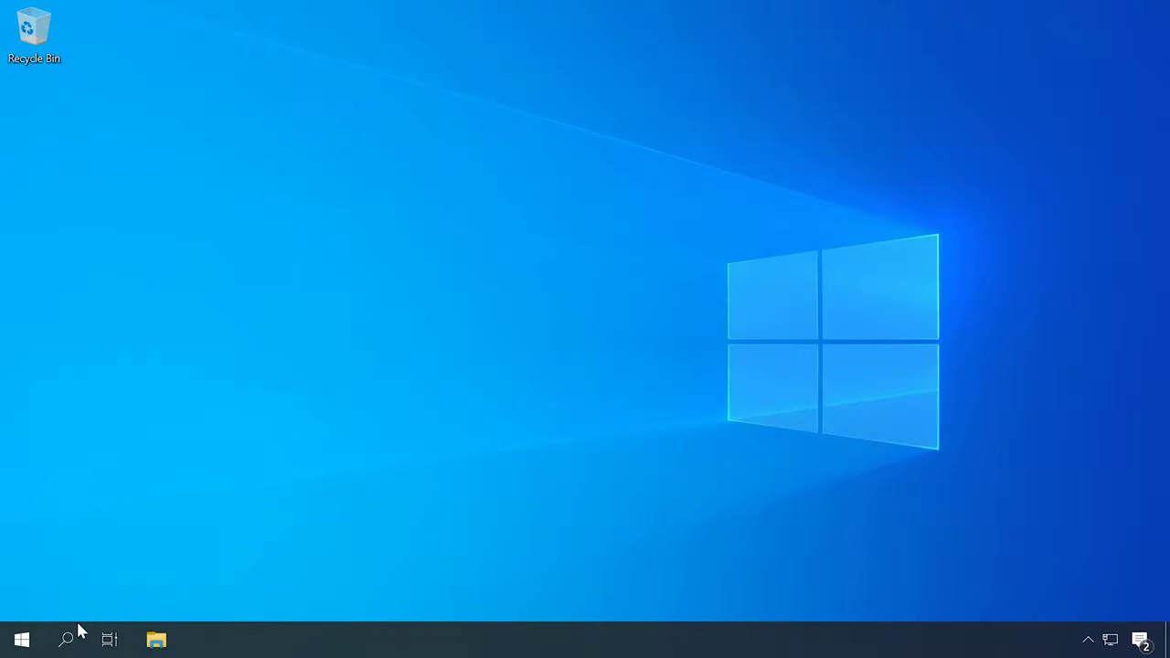
click(68, 638)
text(ser)
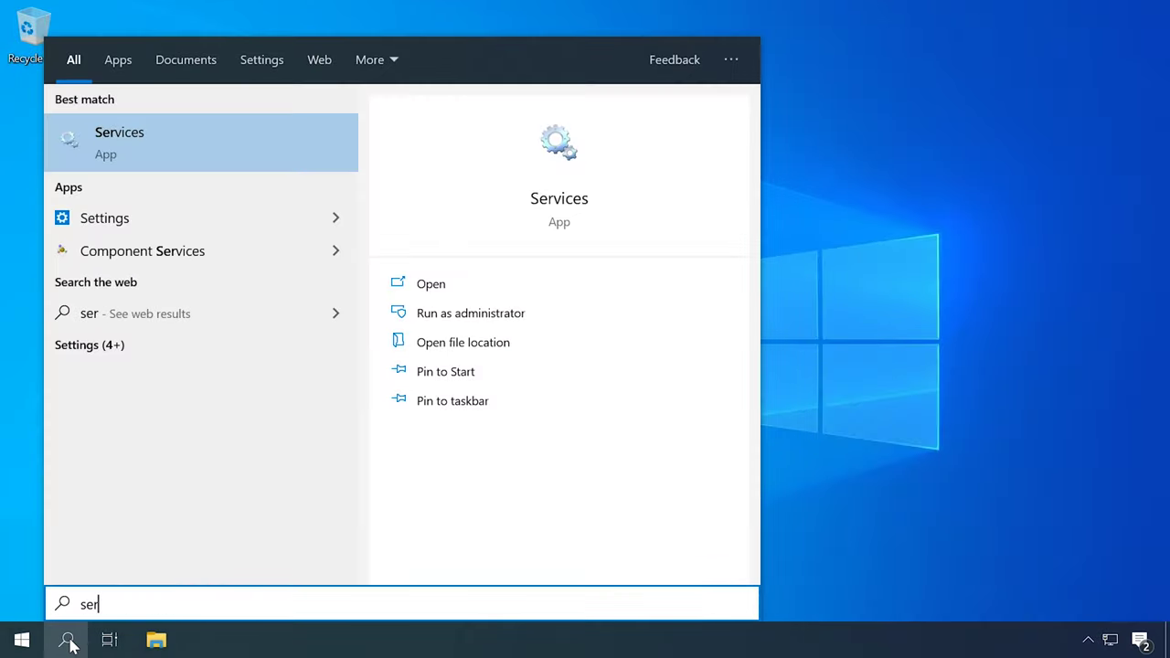
click(194, 140)
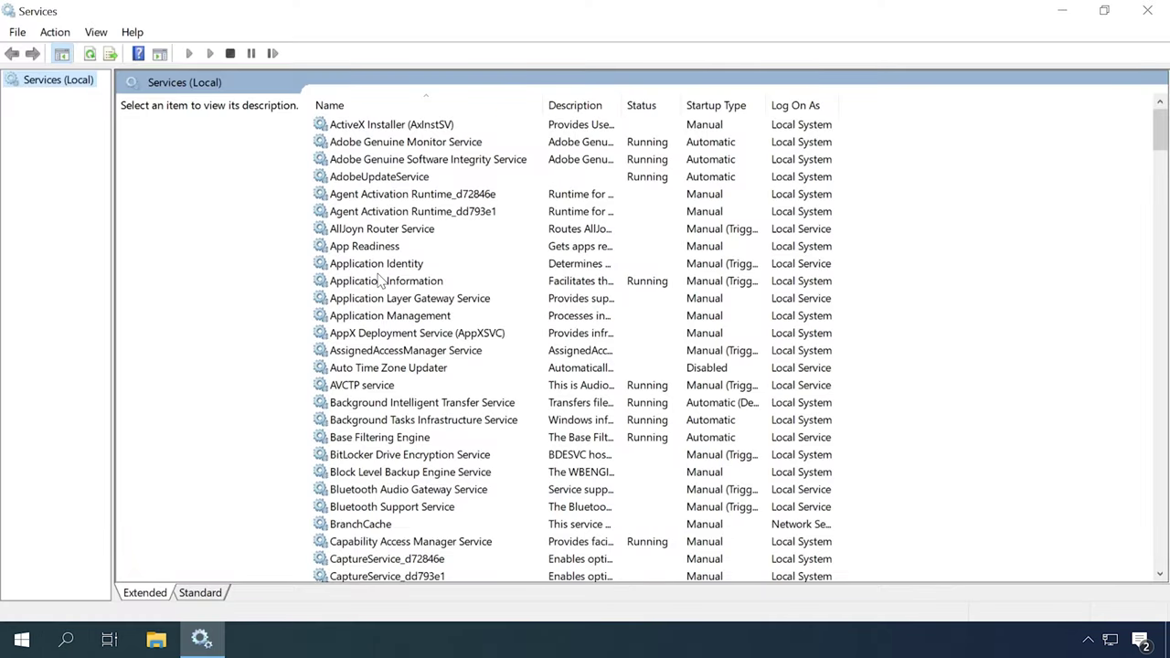
click(381, 281)
text(wi)
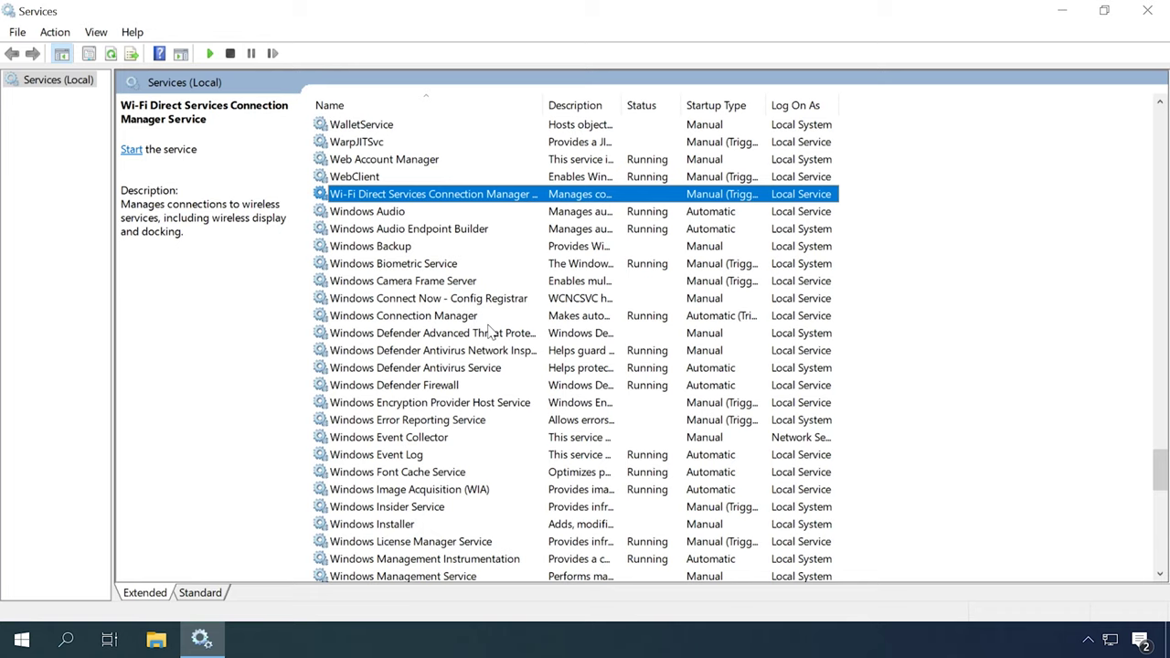
scroll(485, 331, down, 7)
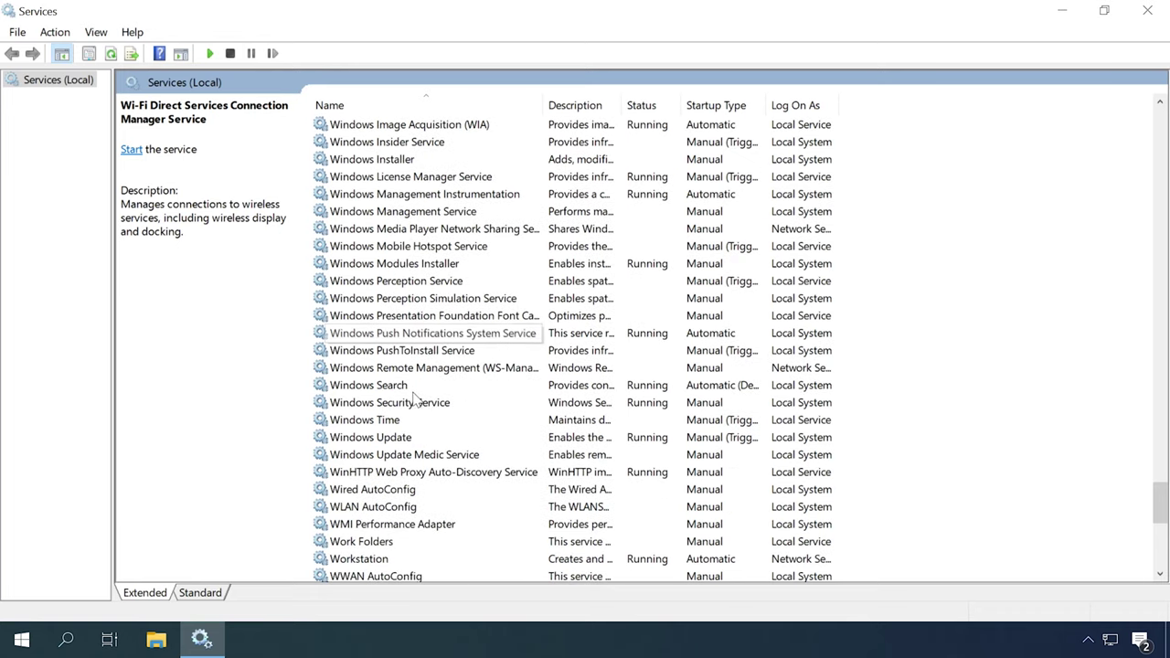
click(393, 439)
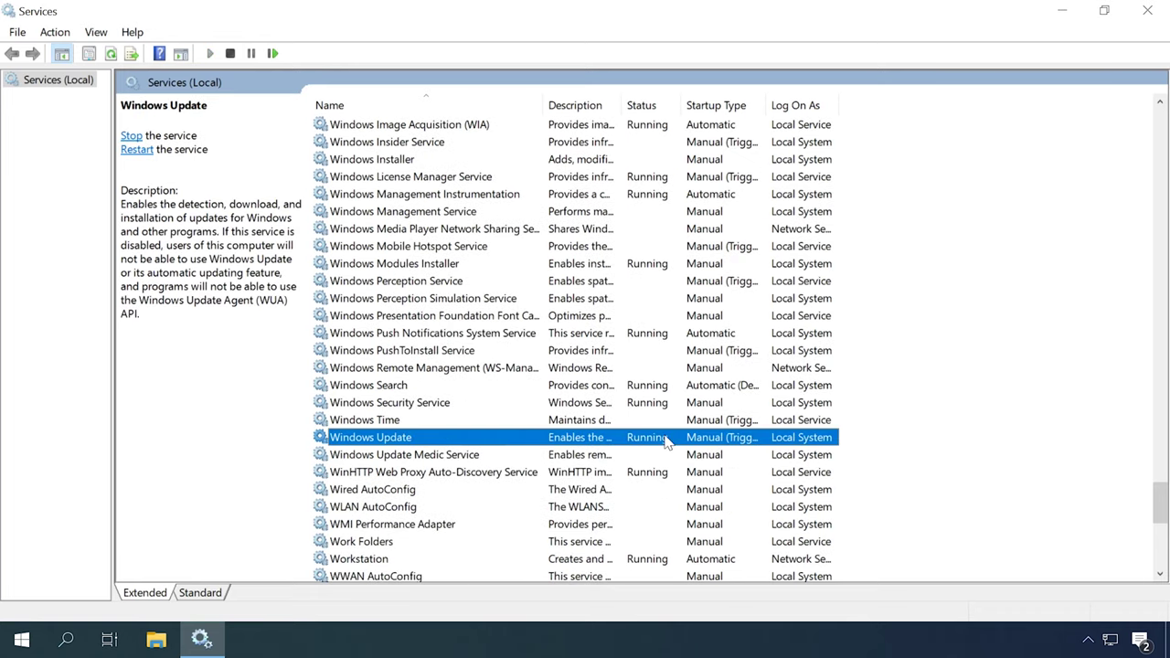
right_click(459, 443)
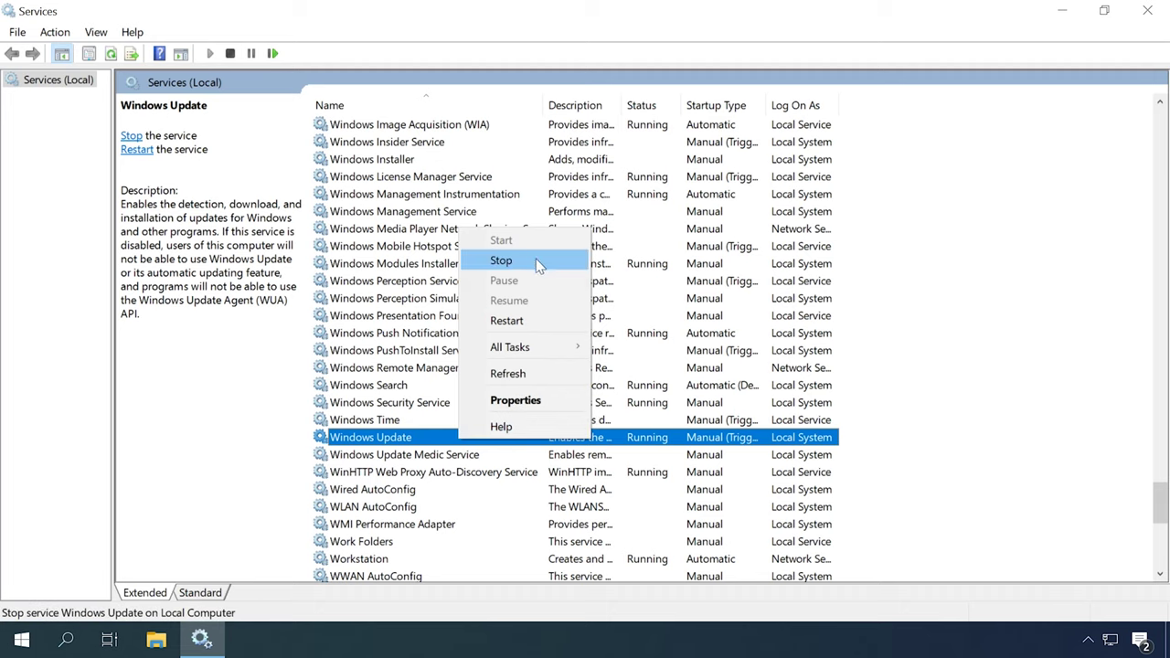
click(501, 261)
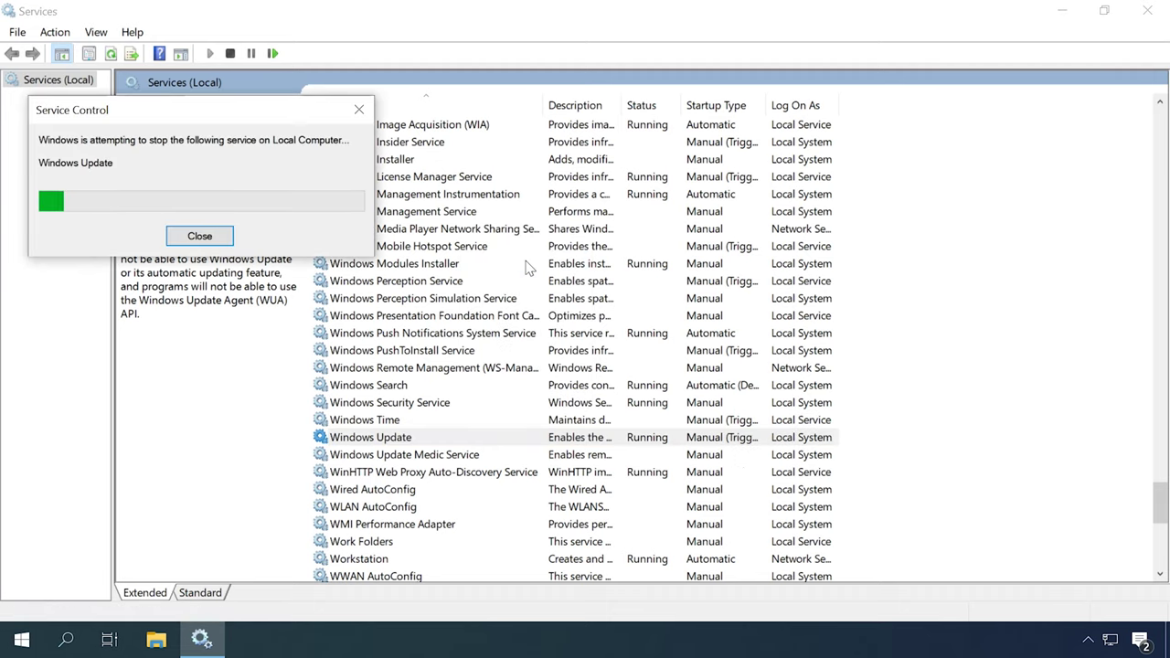
Step: Stop the Background Intelligent Transfer Service
click(525, 264)
key(b)
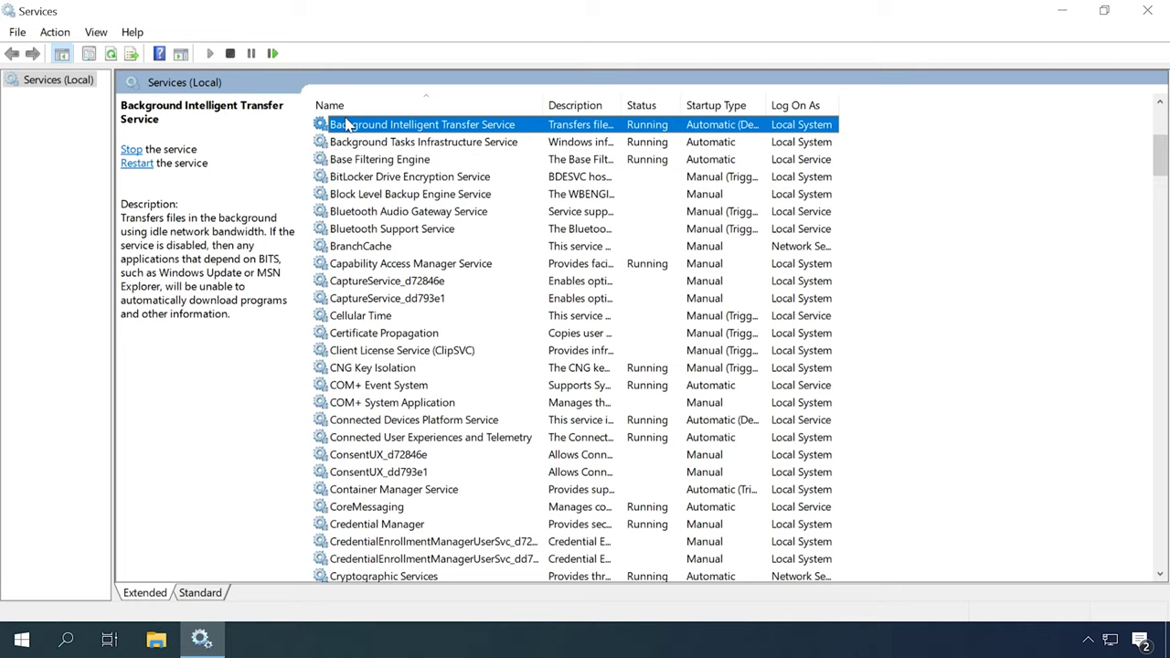
right_click(641, 130)
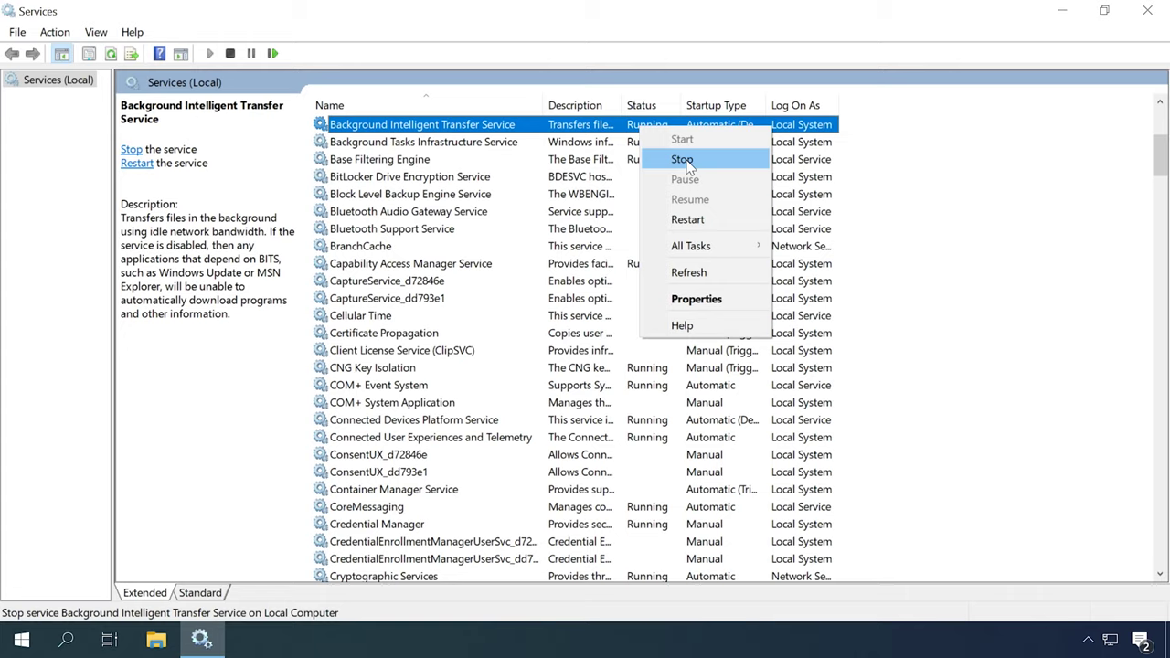
click(682, 160)
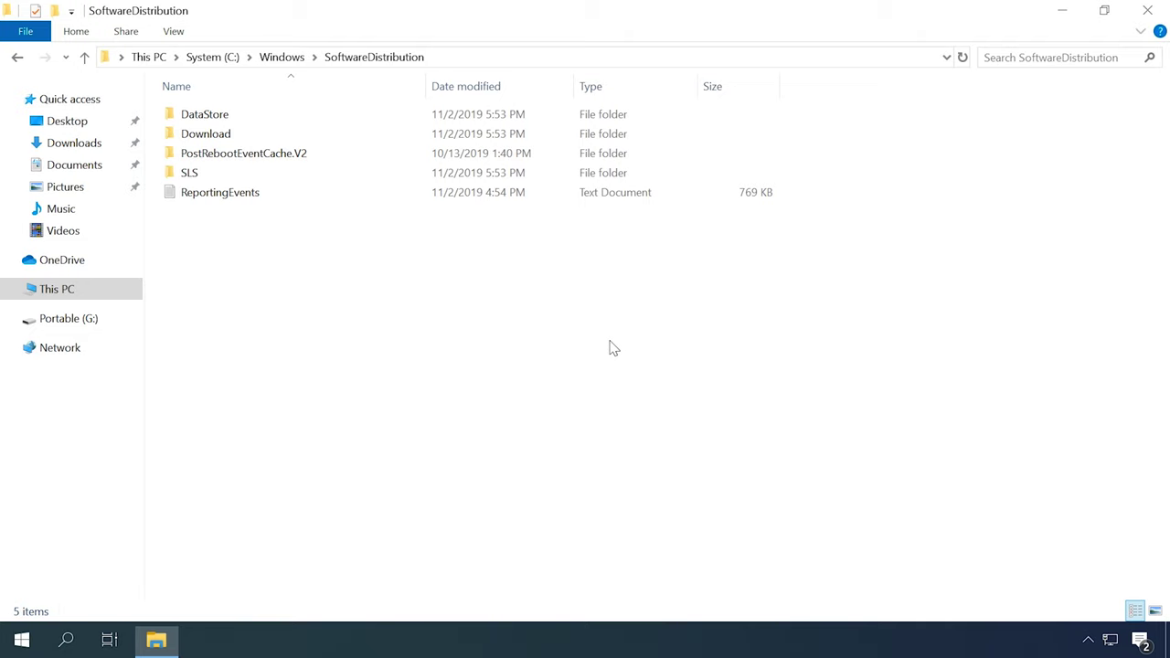
Step: Delete all five items inside C:\Windows\SoftwareDistribution
drag(613, 347, 190, 116)
right_click(191, 118)
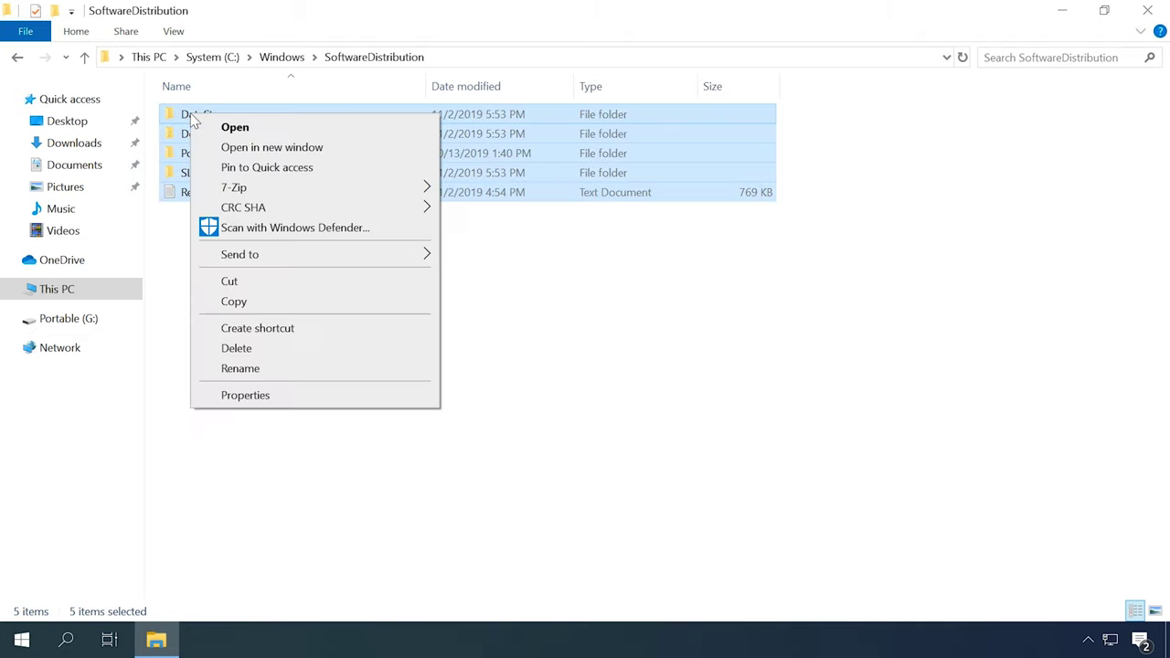
click(236, 348)
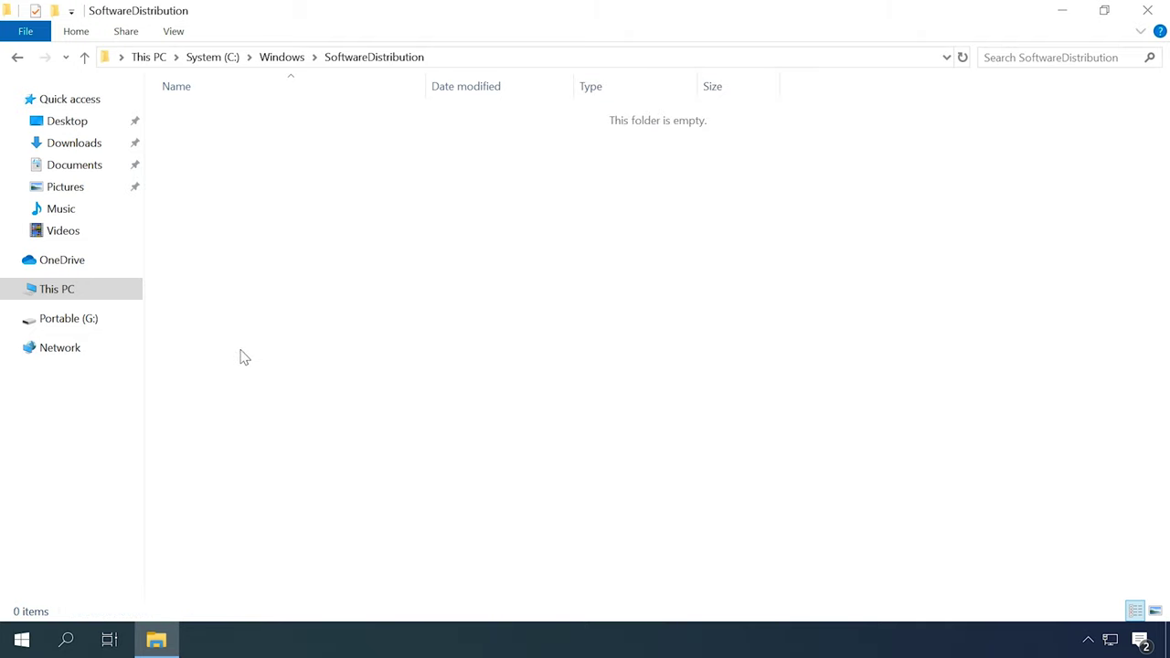
Step: Empty the Recycle Bin, confirming permanent deletion of the 5 items
click(1167, 640)
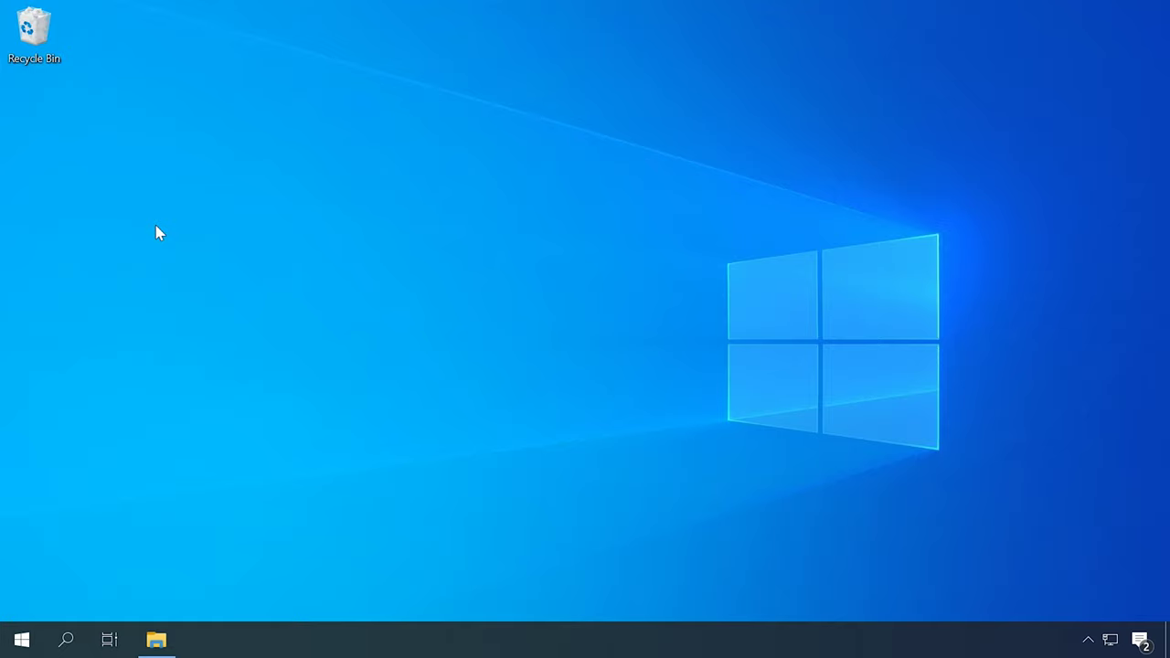
right_click(34, 29)
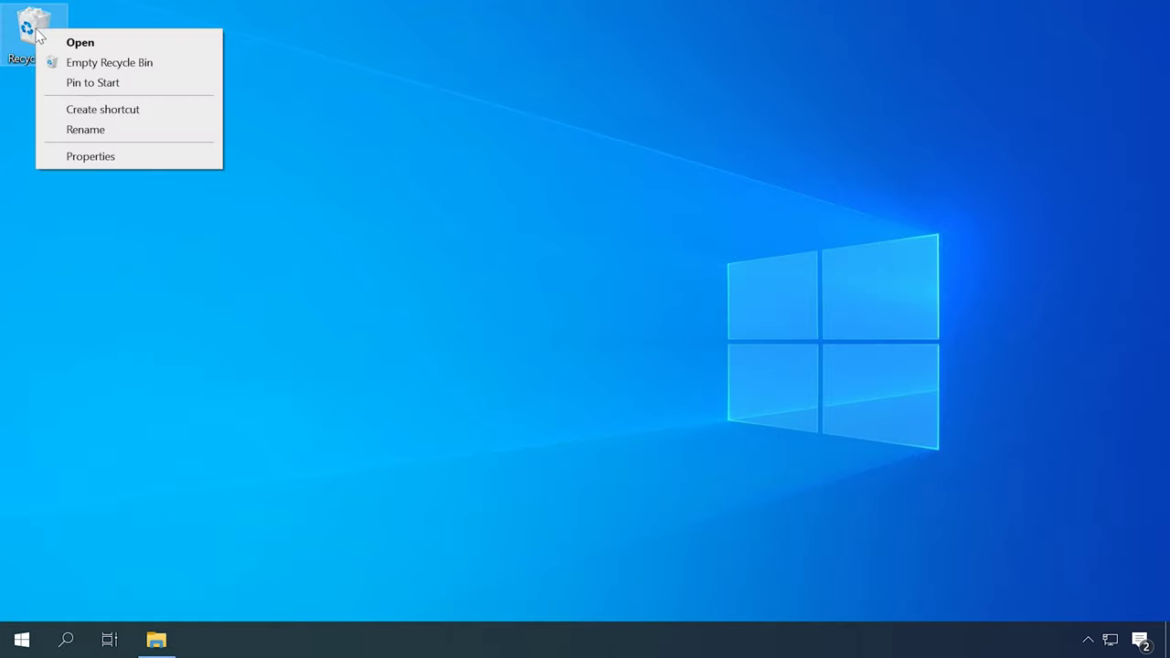
click(113, 62)
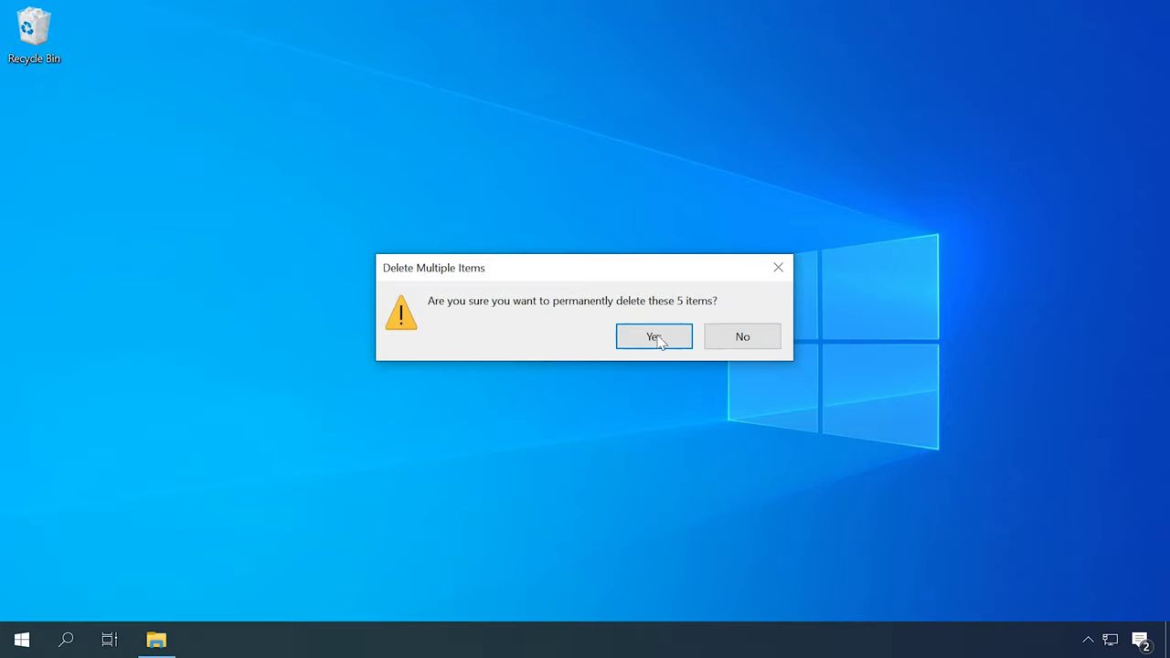
click(655, 337)
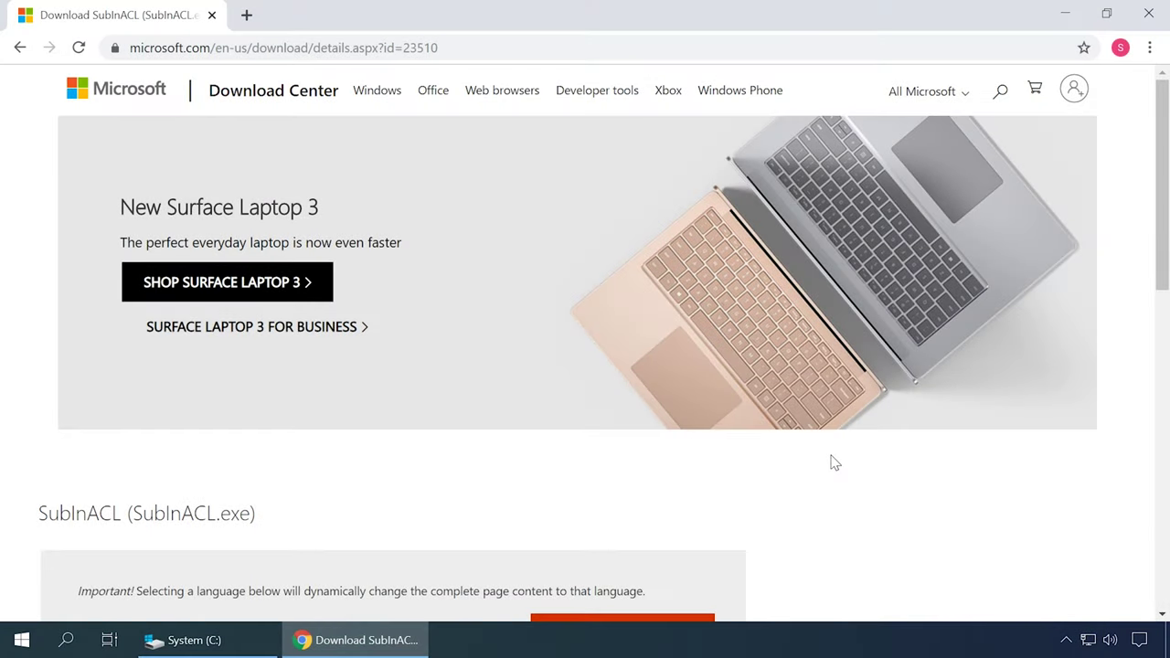
Step: Download subinacl.msi, then create a new folder named 'SubInACL' at the root of C:
scroll(834, 464, down, 2)
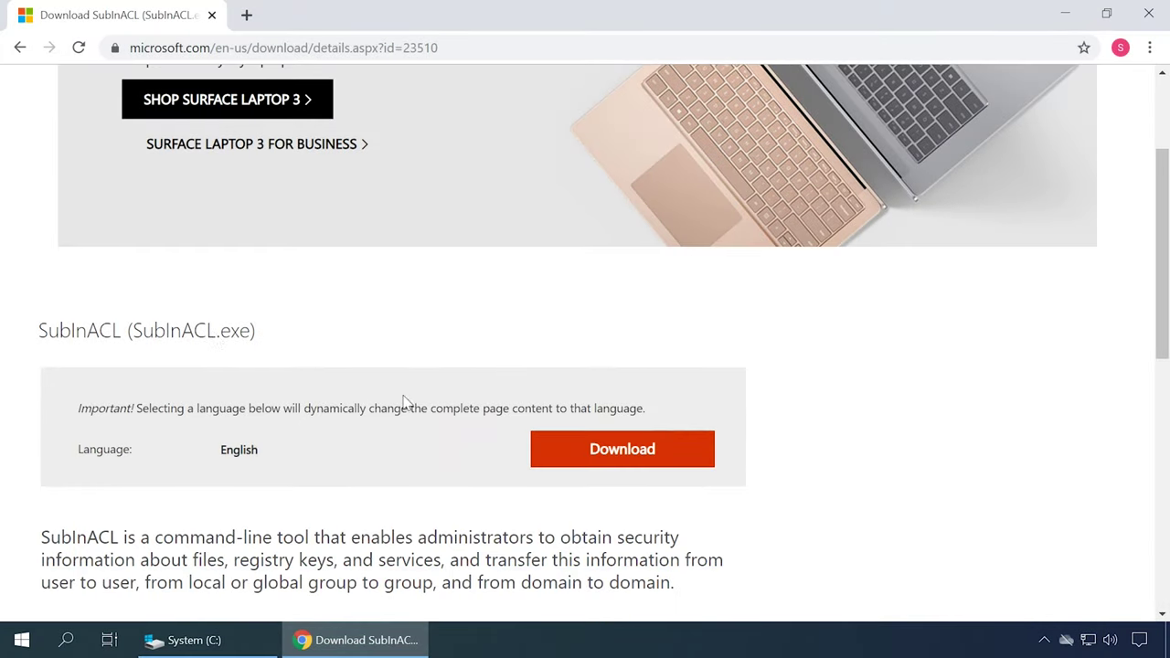
click(643, 453)
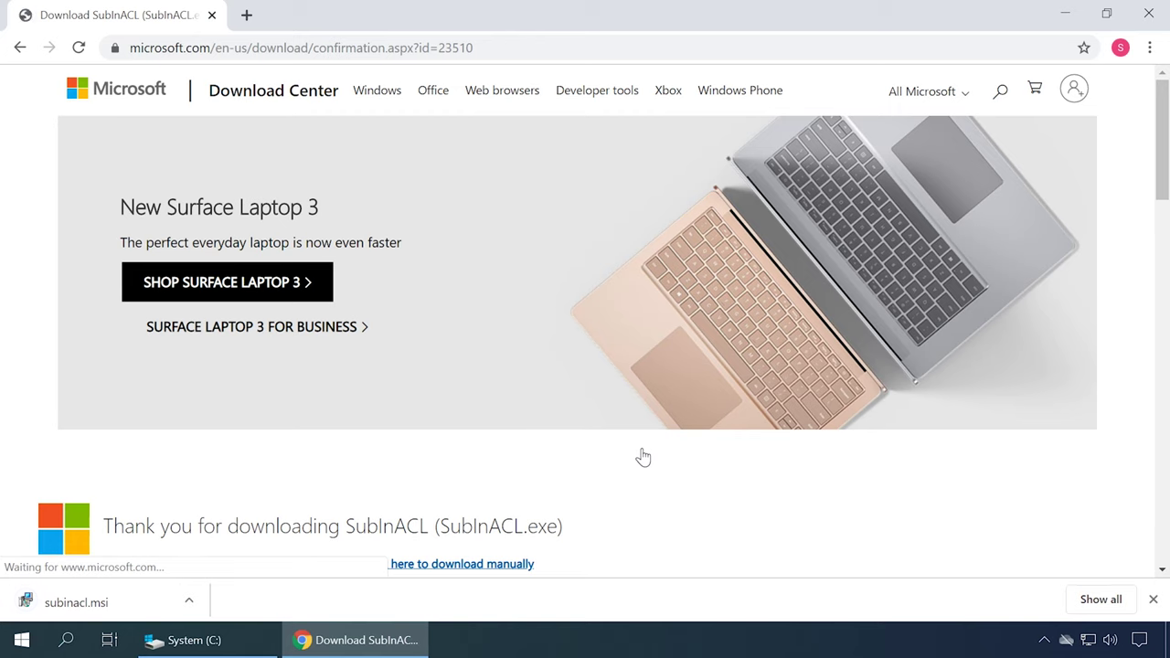
click(253, 650)
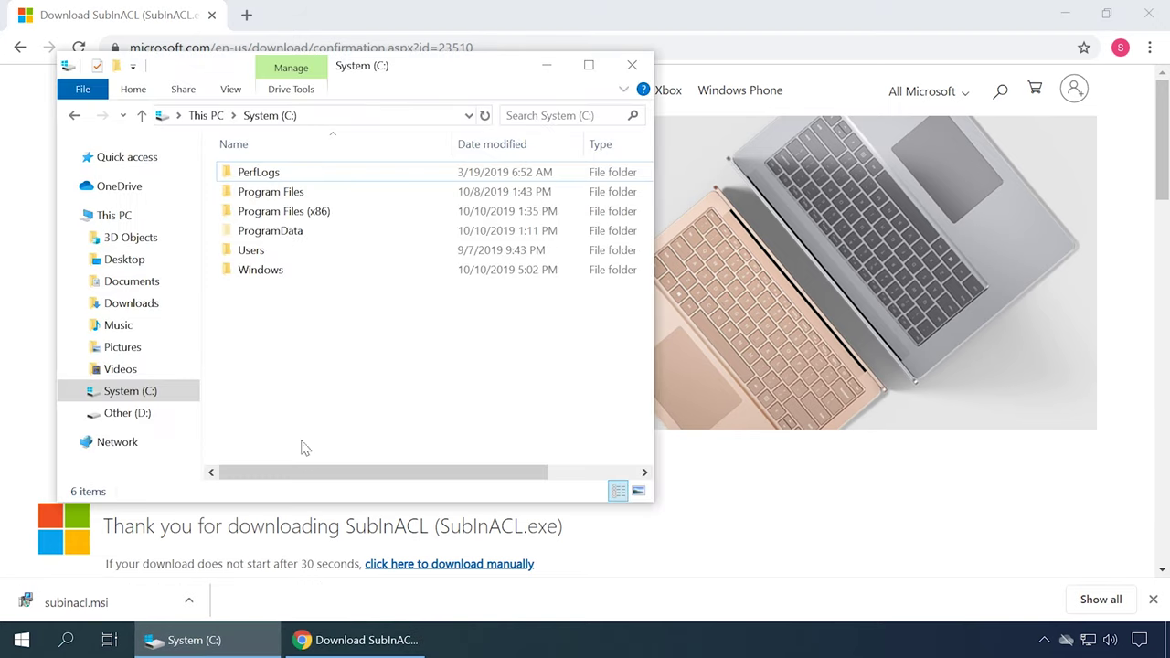
right_click(265, 341)
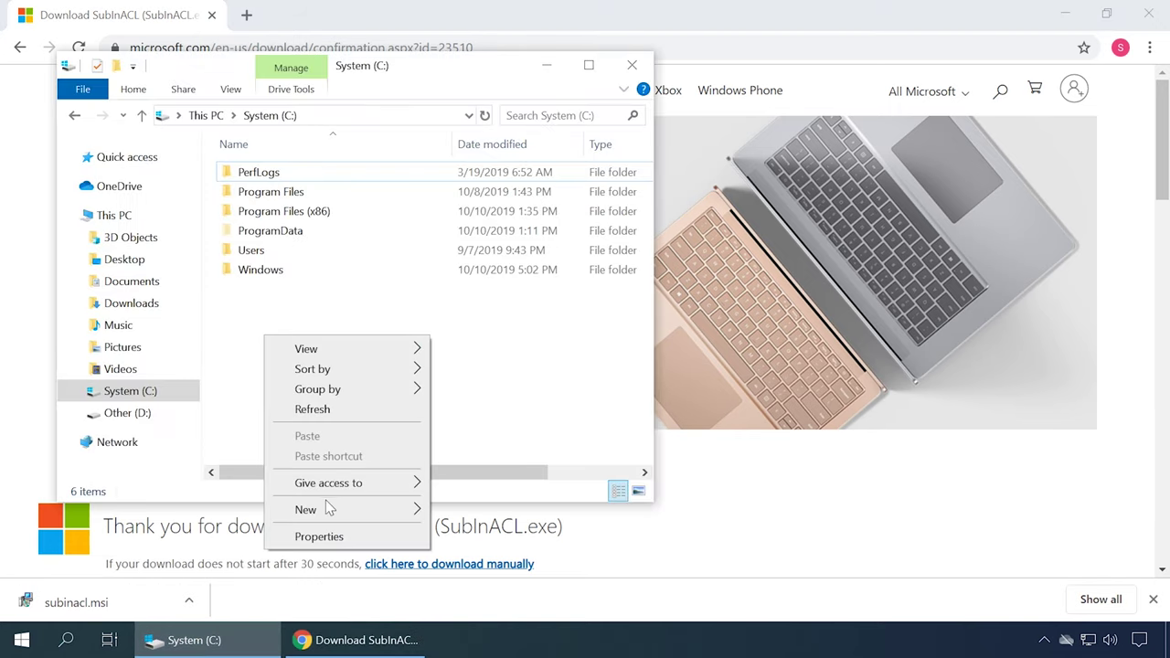
mouse_move(329, 509)
click(461, 509)
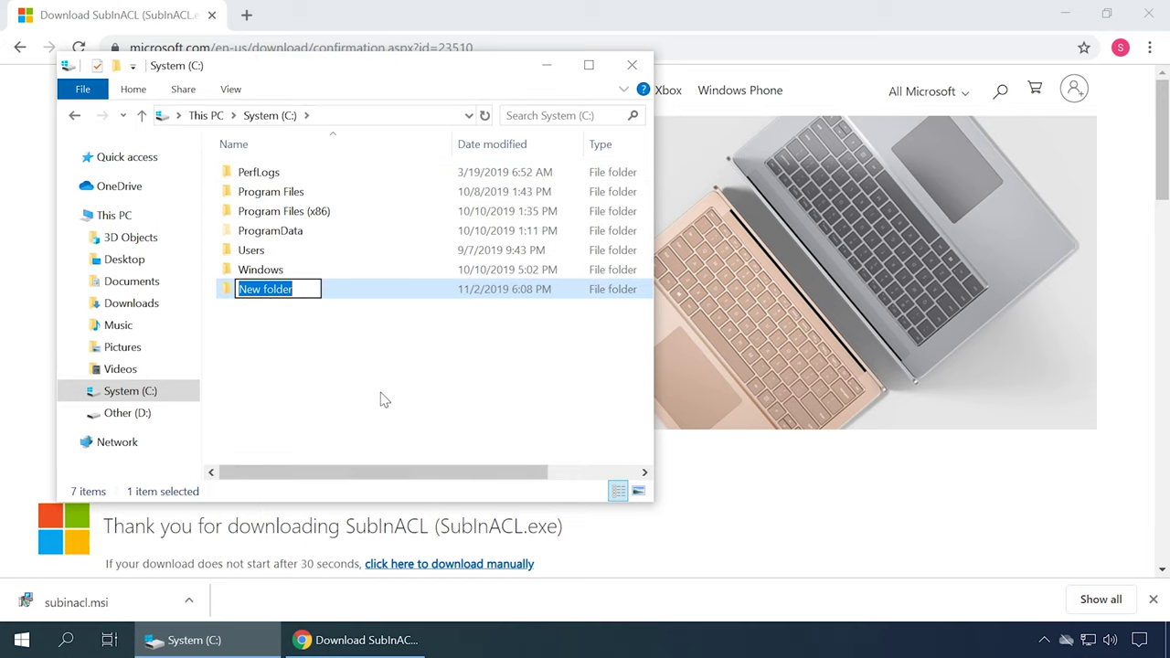
text(SubInACL)
key(Return)
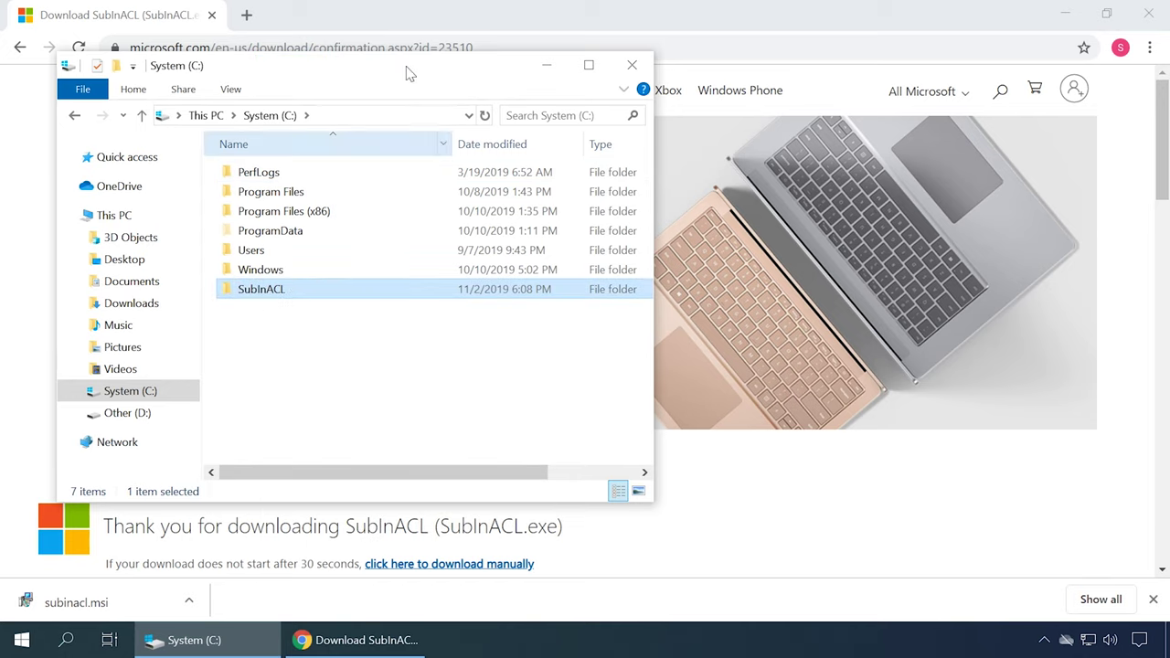
click(546, 65)
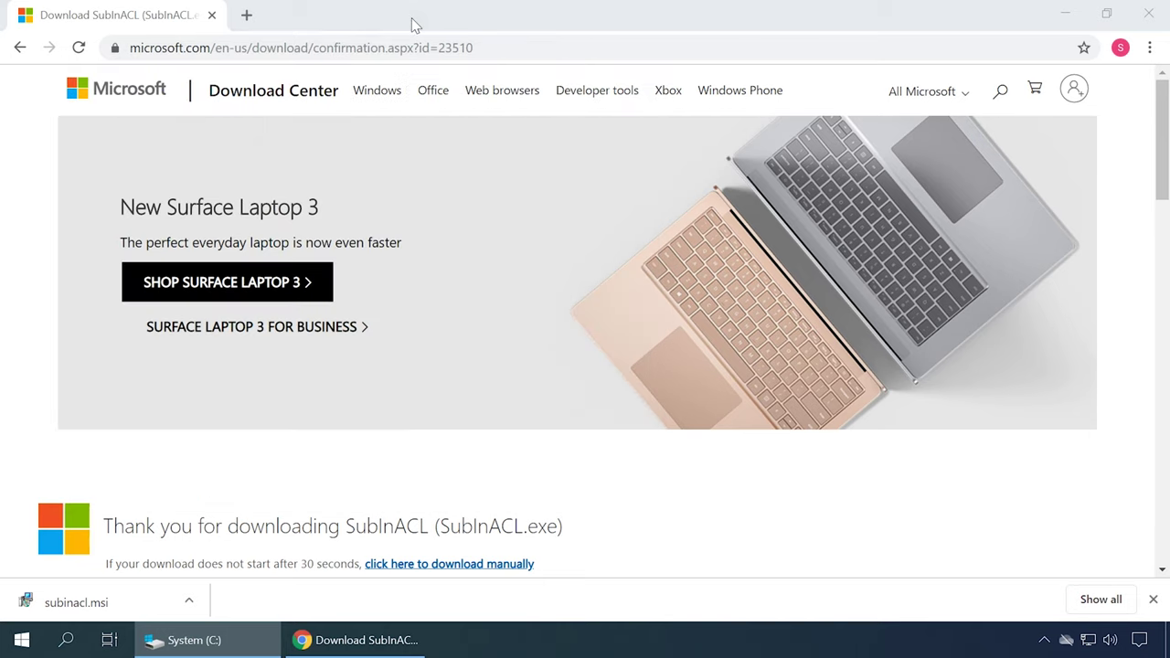
Step: Launch subinacl.msi and accept the licence agreement
click(125, 603)
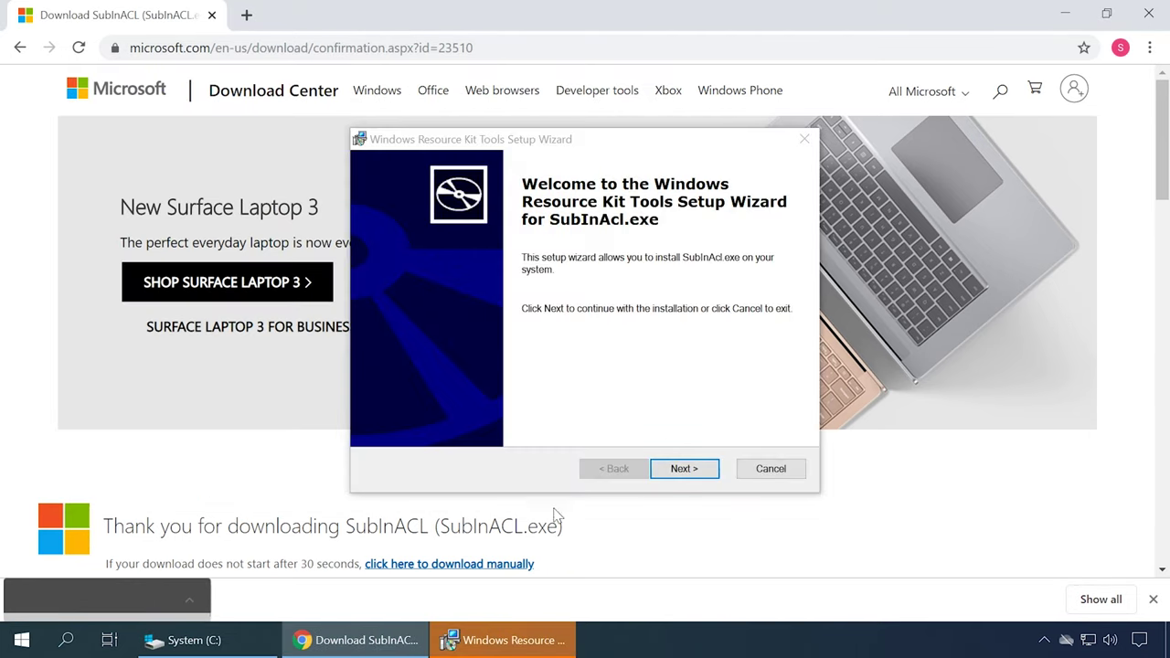
click(683, 469)
click(558, 421)
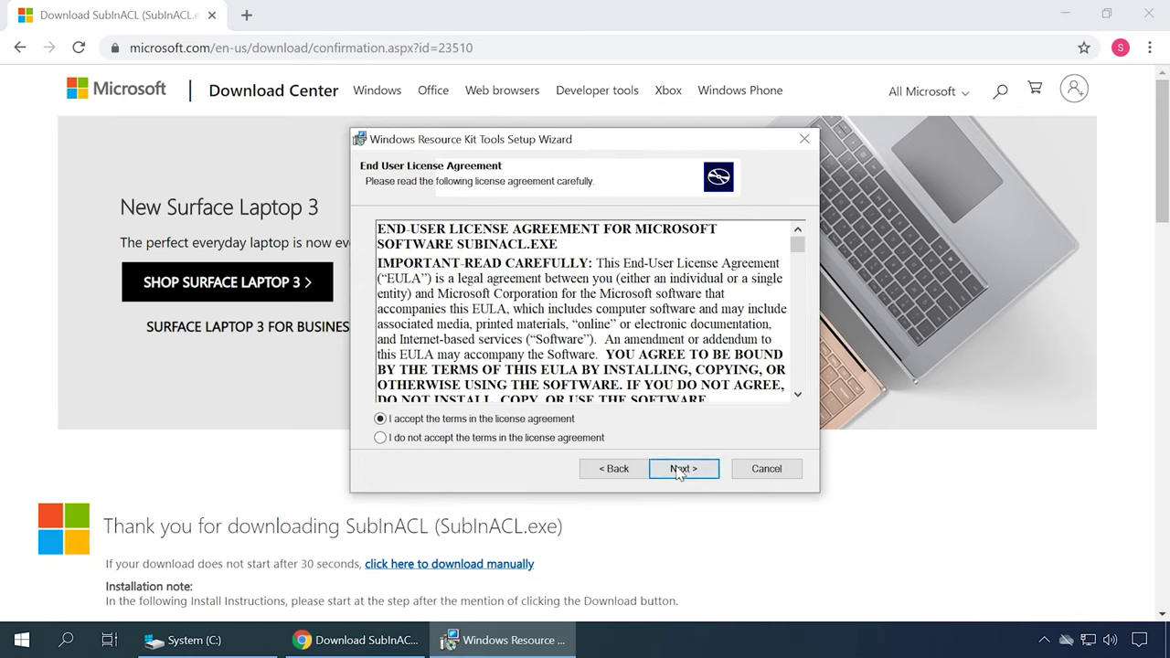
click(682, 469)
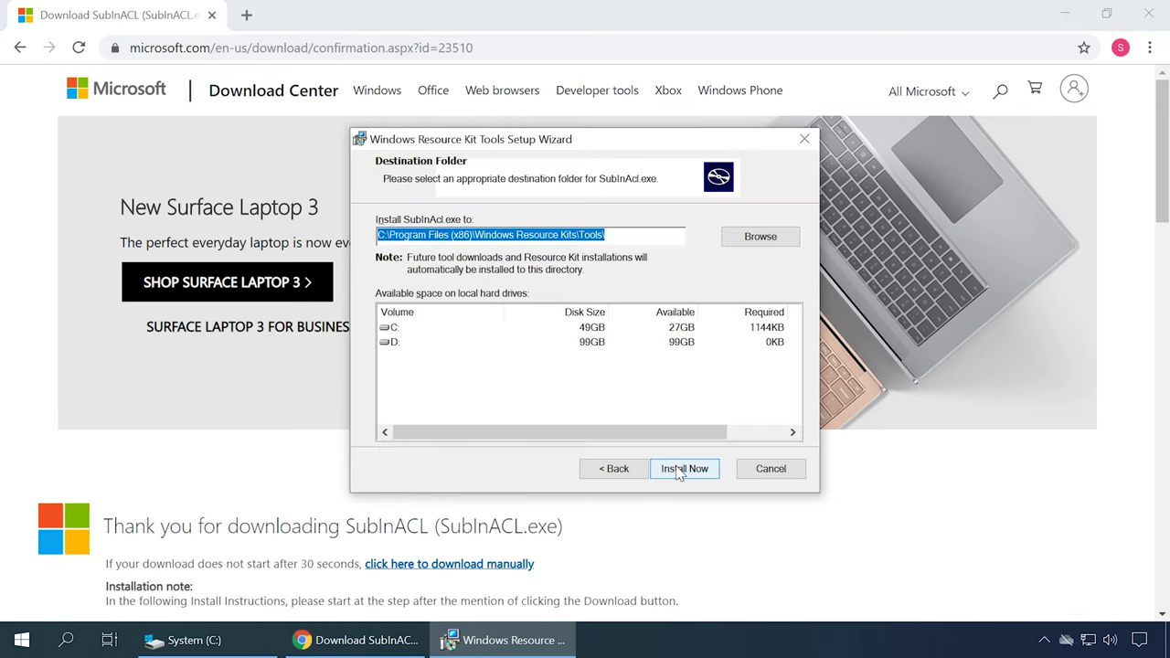
Step: Set the install destination to C:\SubInACL\ and start the installation
click(751, 241)
click(749, 242)
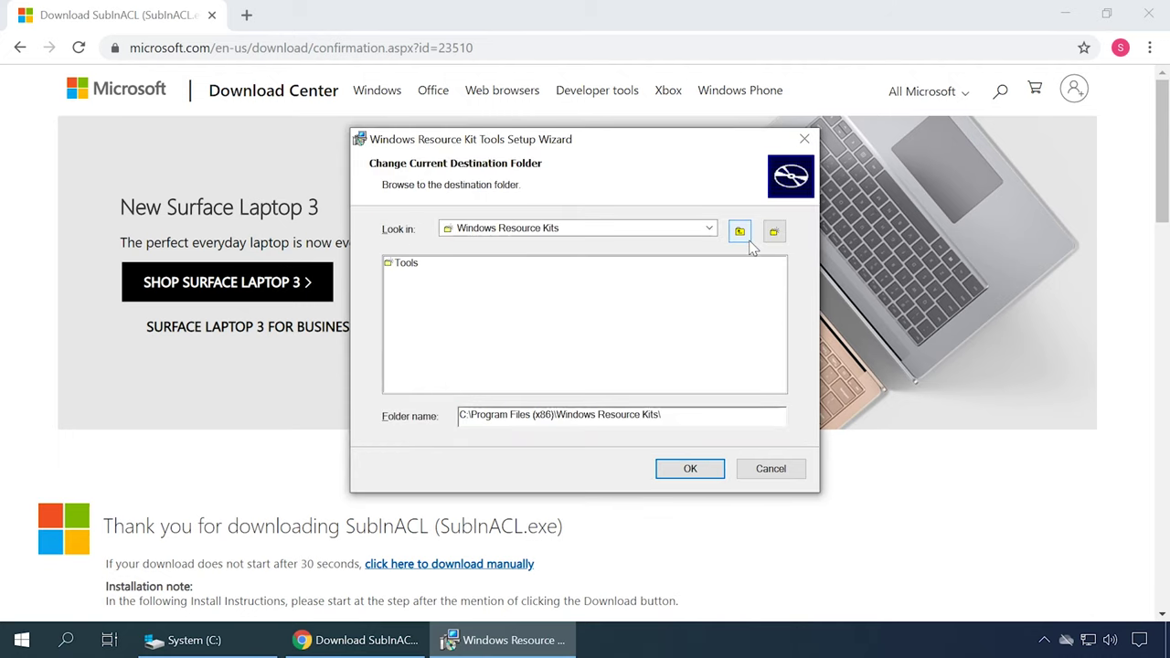
click(749, 242)
click(750, 242)
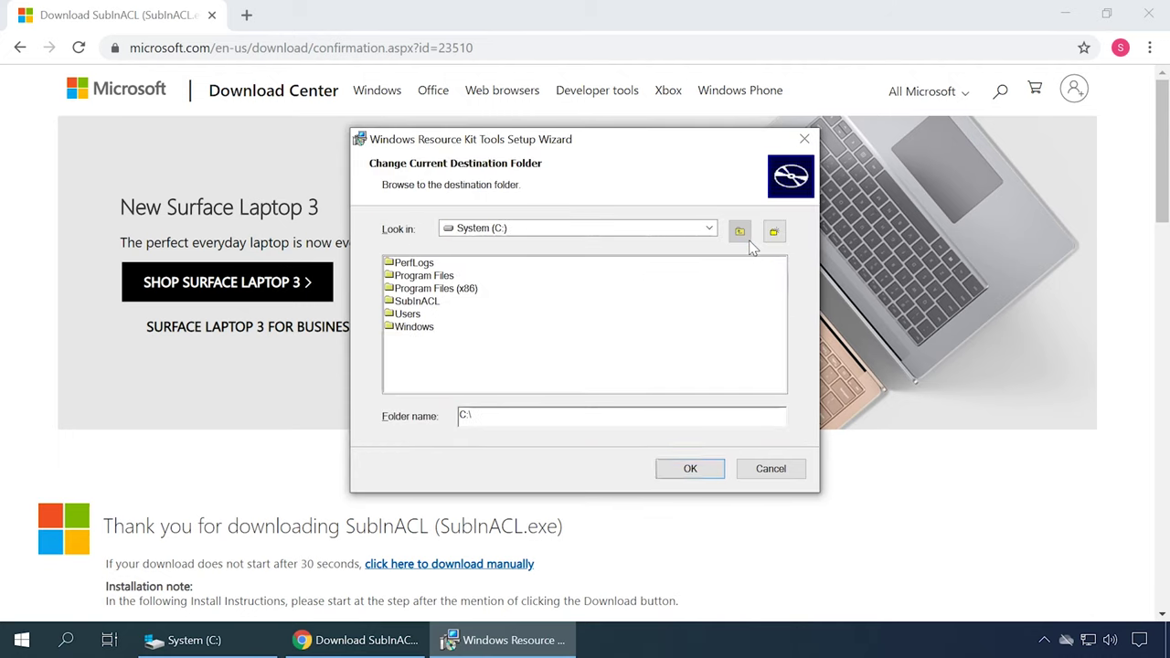
click(416, 302)
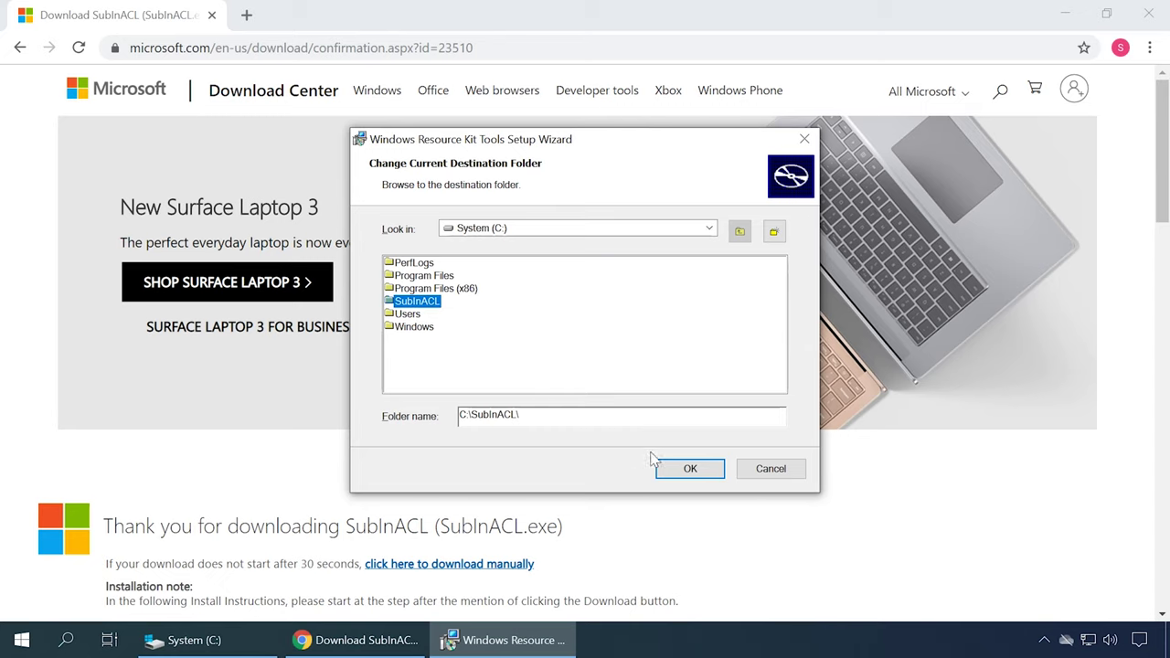
click(687, 471)
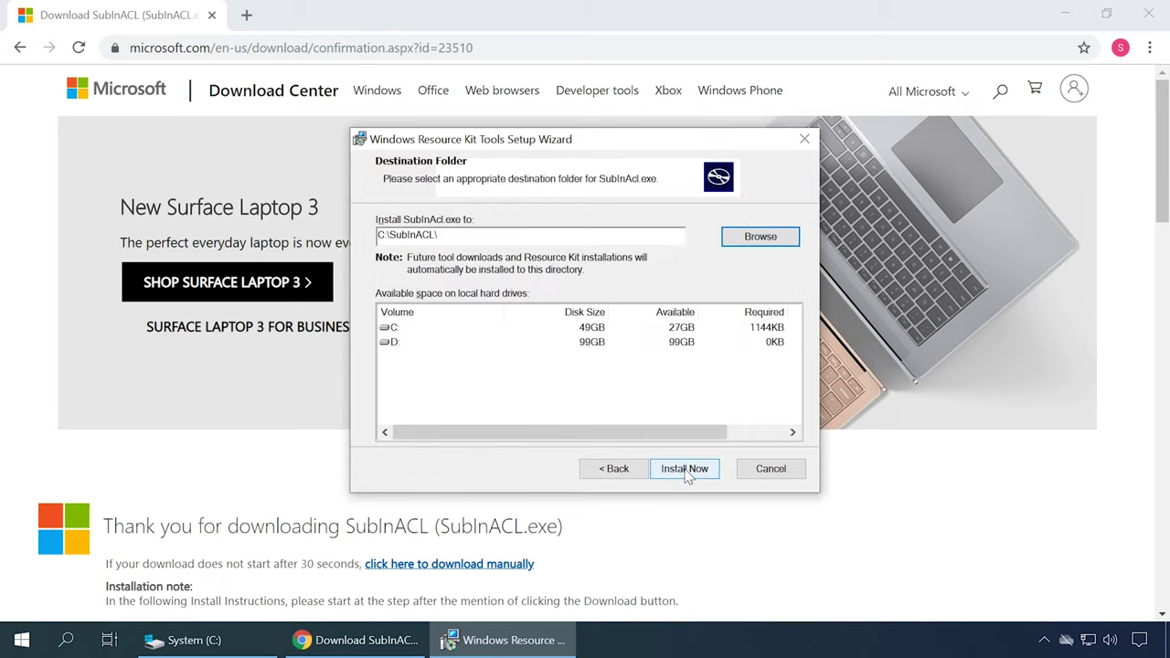
click(685, 469)
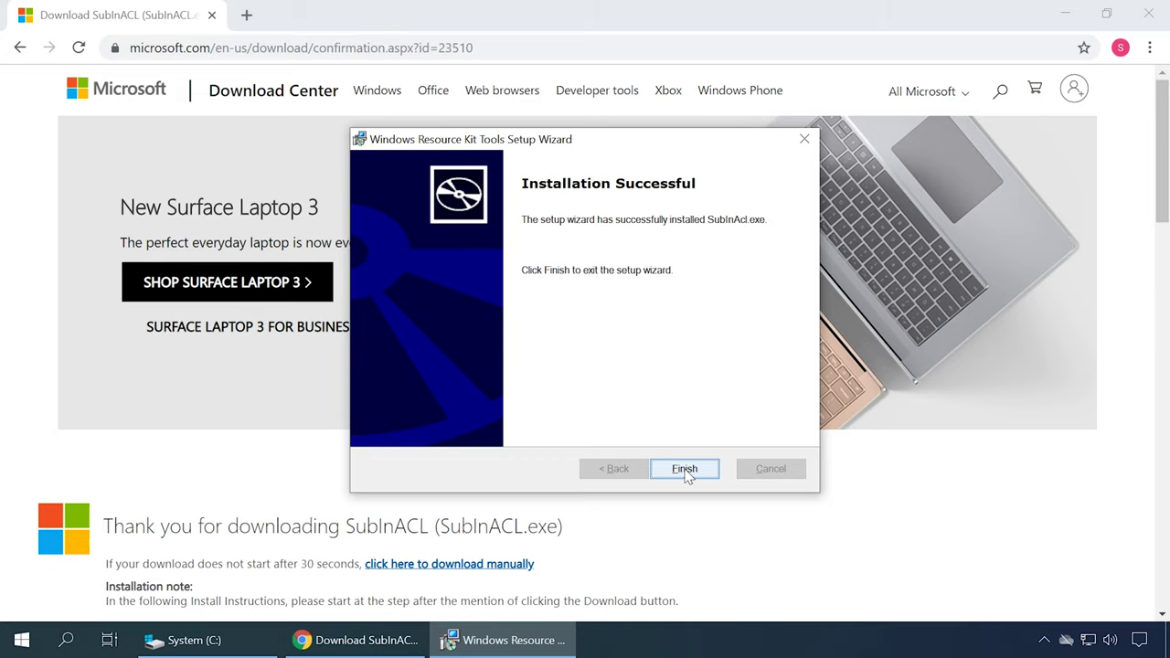
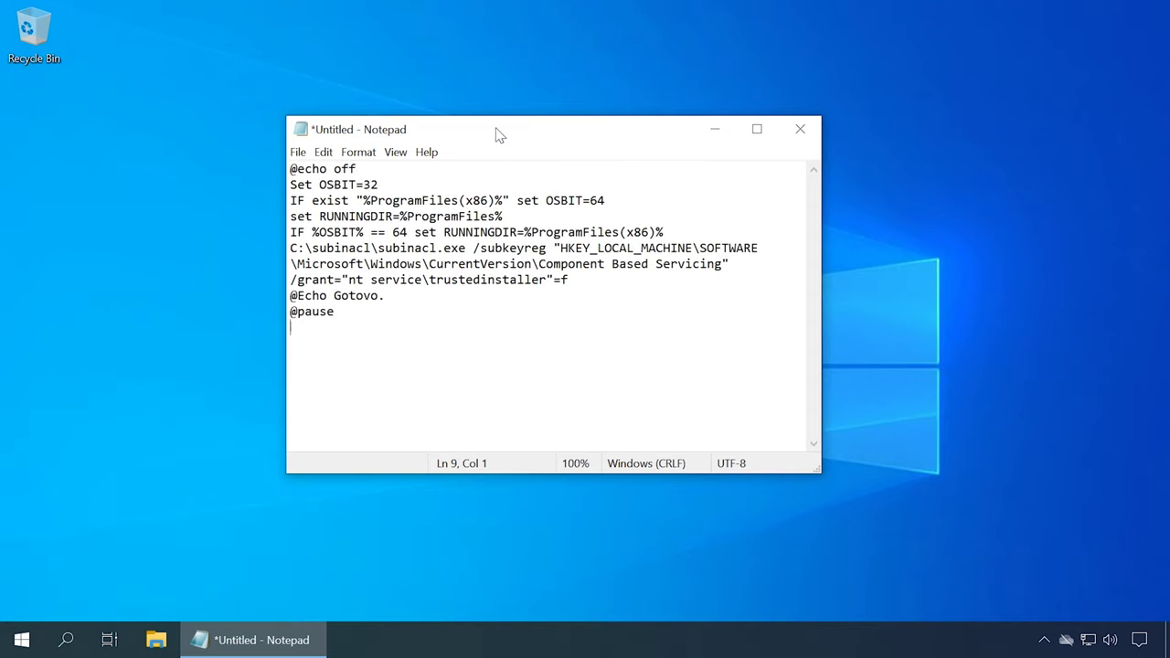
Step: Start Save As for the script and choose the Desktop as the destination folder
click(300, 153)
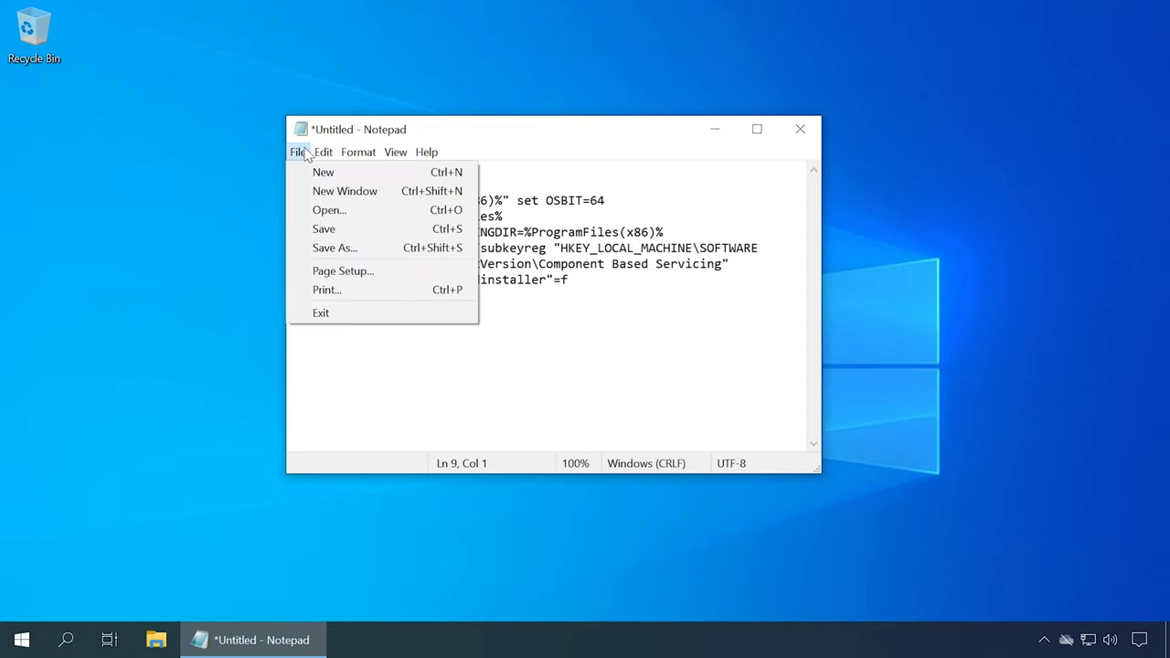
click(321, 247)
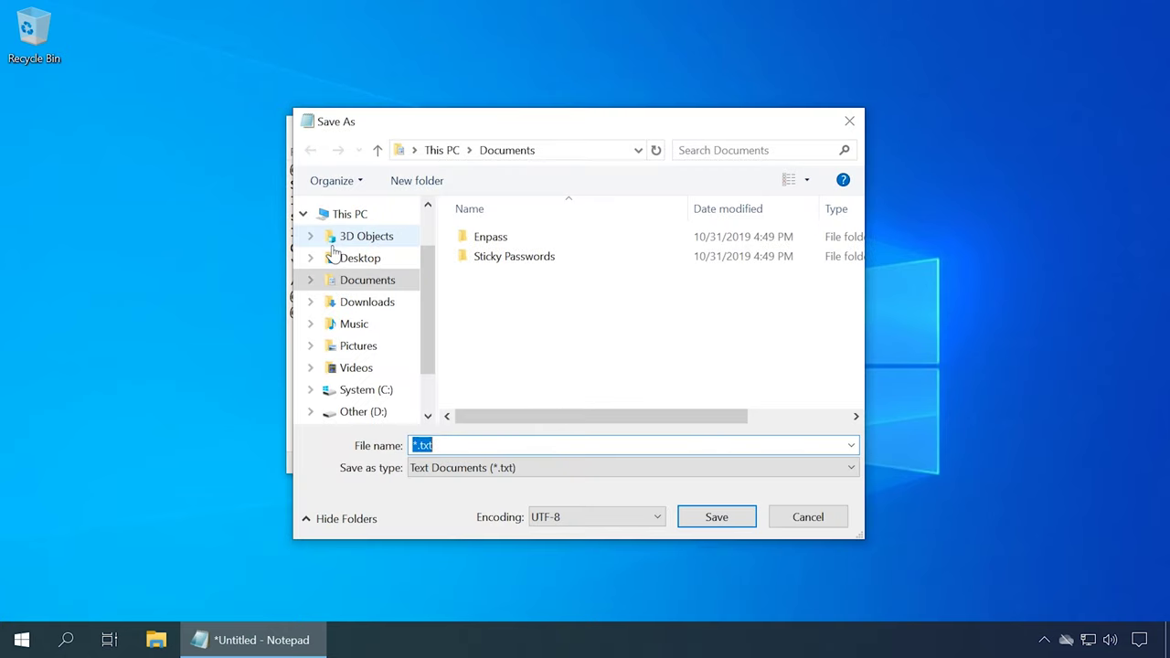
scroll(429, 226, up, 1)
drag(429, 221, 425, 341)
scroll(425, 316, up, 2)
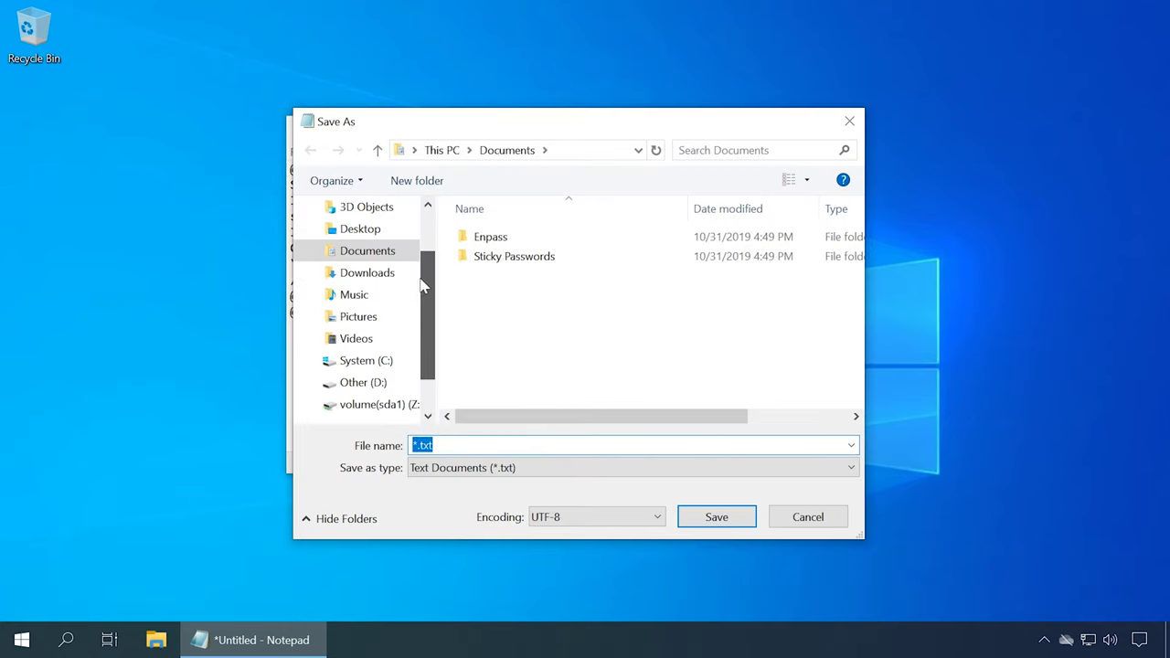
click(352, 258)
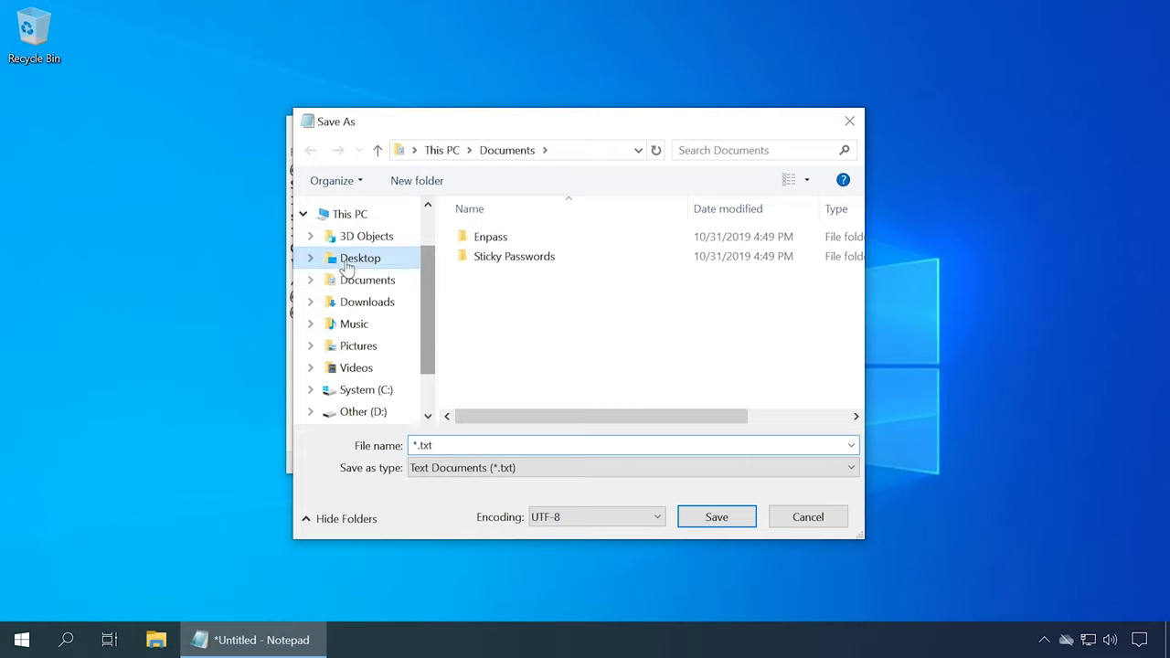
Step: Name the file script.bat and set the save type to All Files (*.*)
double_click(454, 445)
text(script)
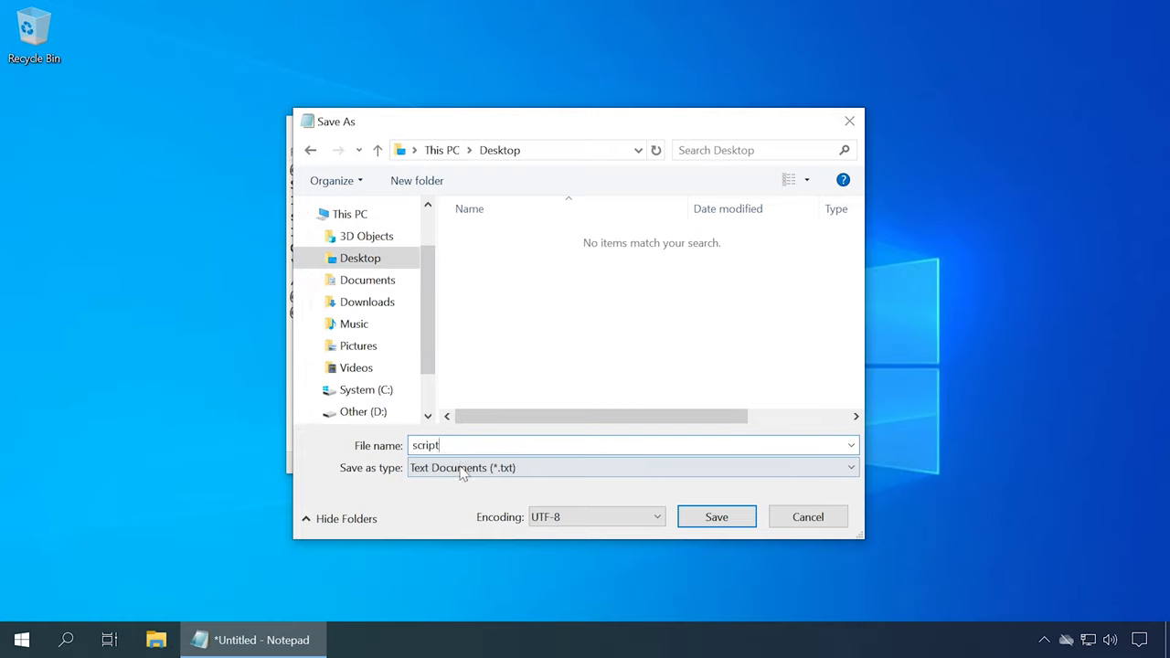
click(465, 468)
click(454, 502)
click(459, 445)
click(460, 445)
Step: Save script.bat to the Desktop and close Notepad
click(708, 517)
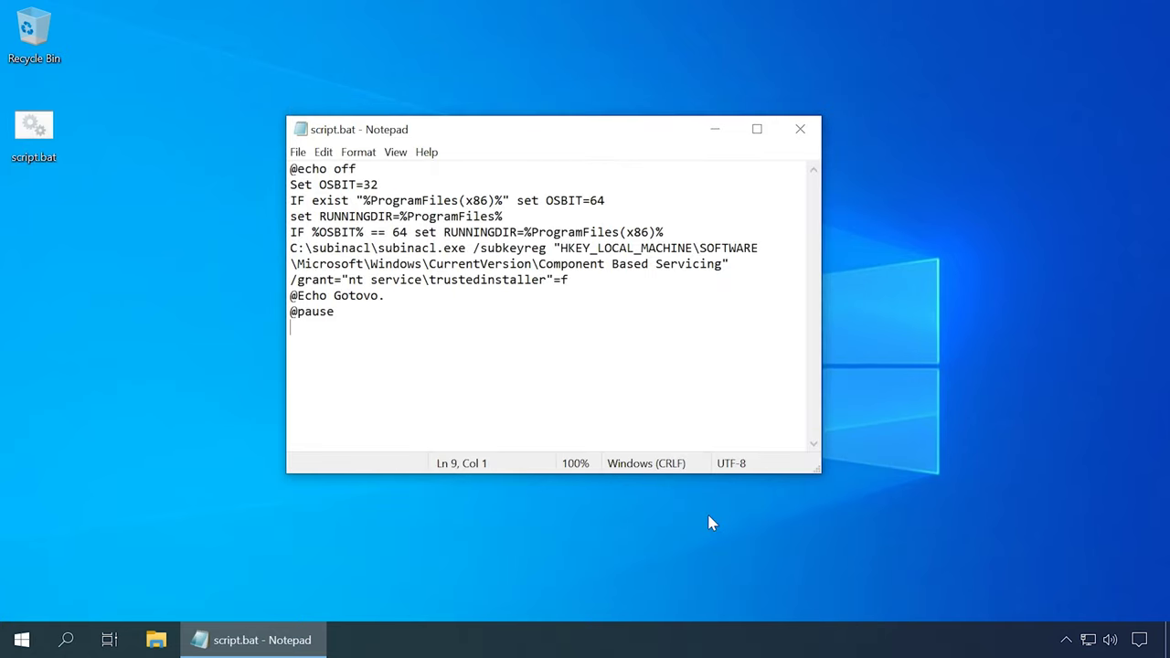
click(800, 129)
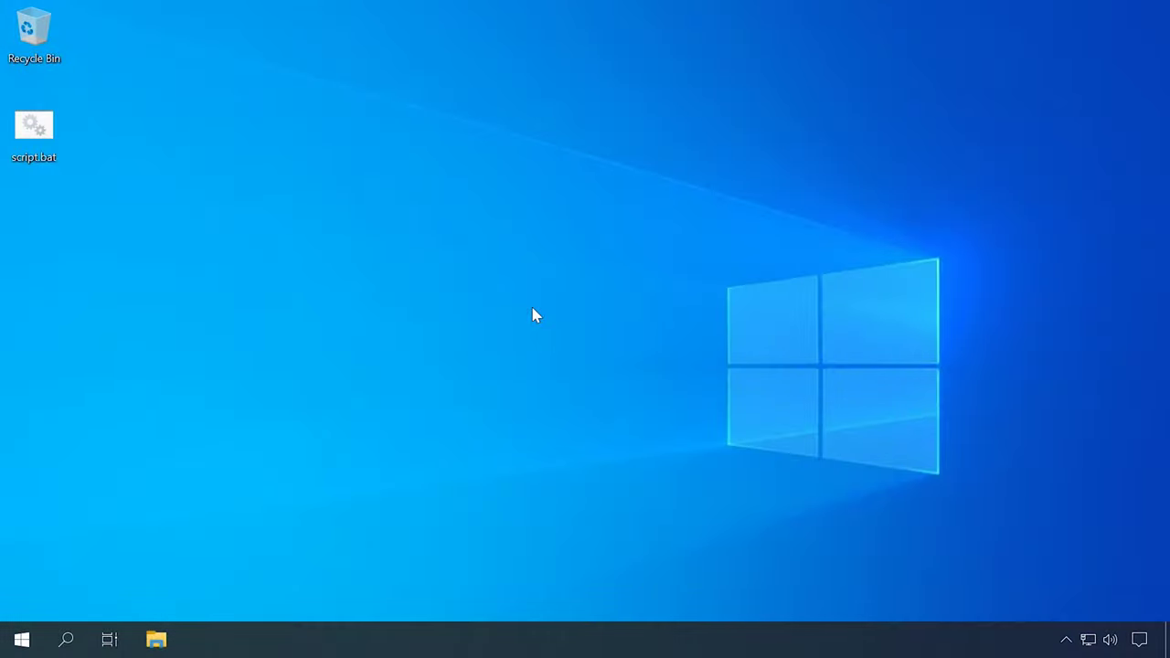
Step: Run script.bat as administrator, approve elevation, then bring up the Start menu power options
right_click(27, 134)
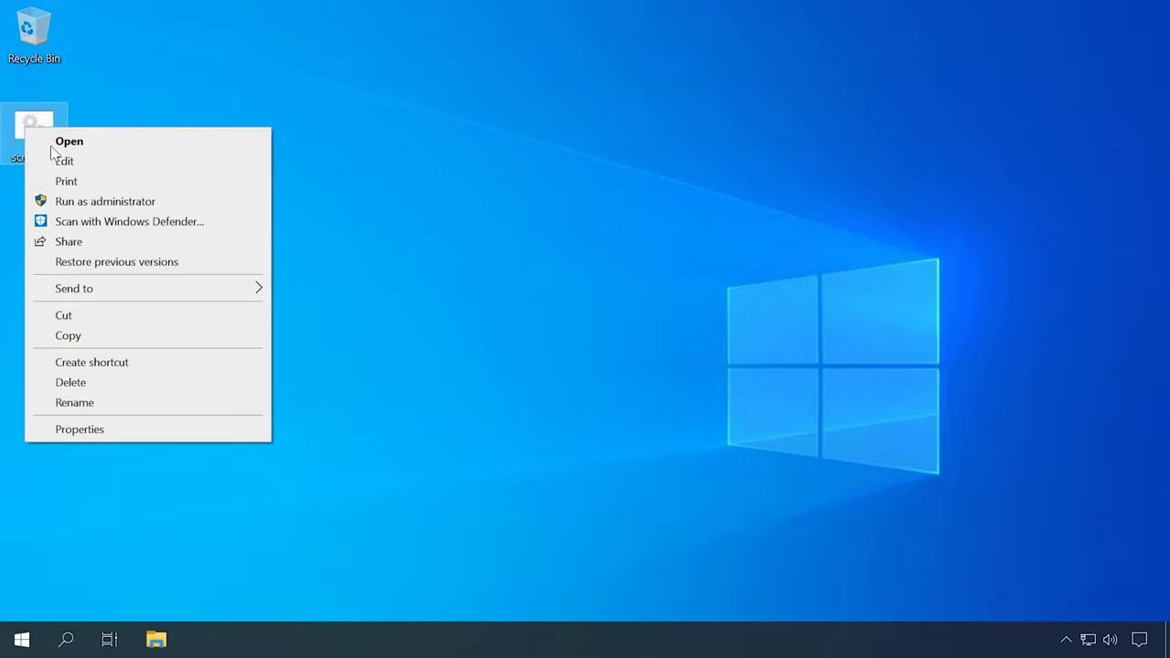
click(108, 203)
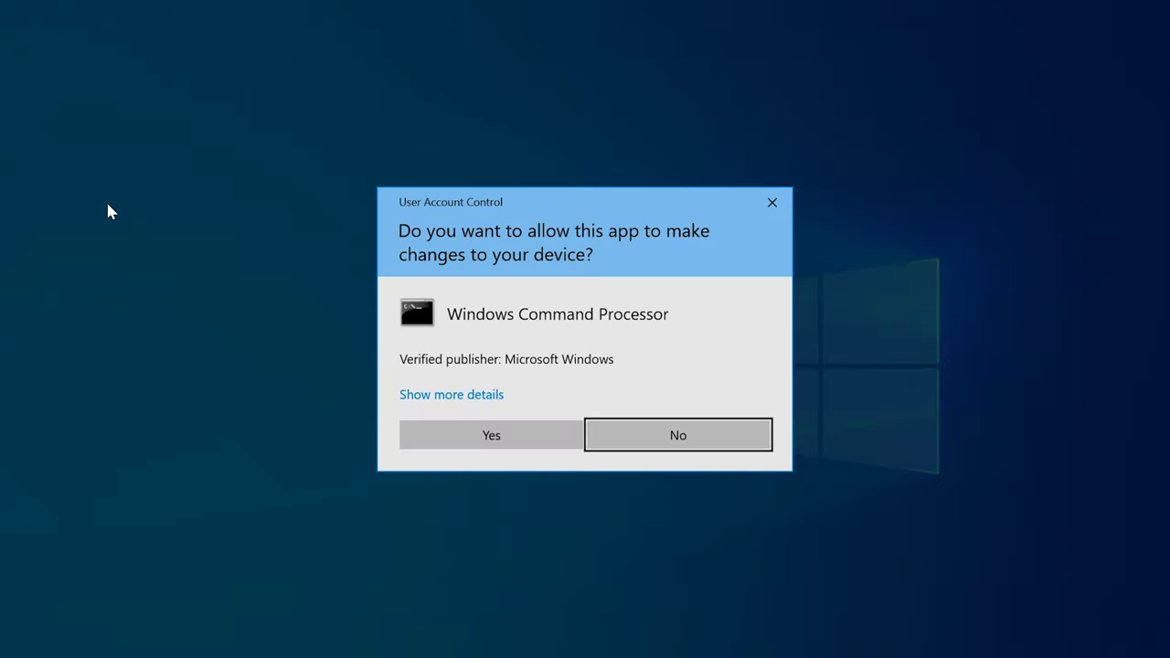
key(alt+y)
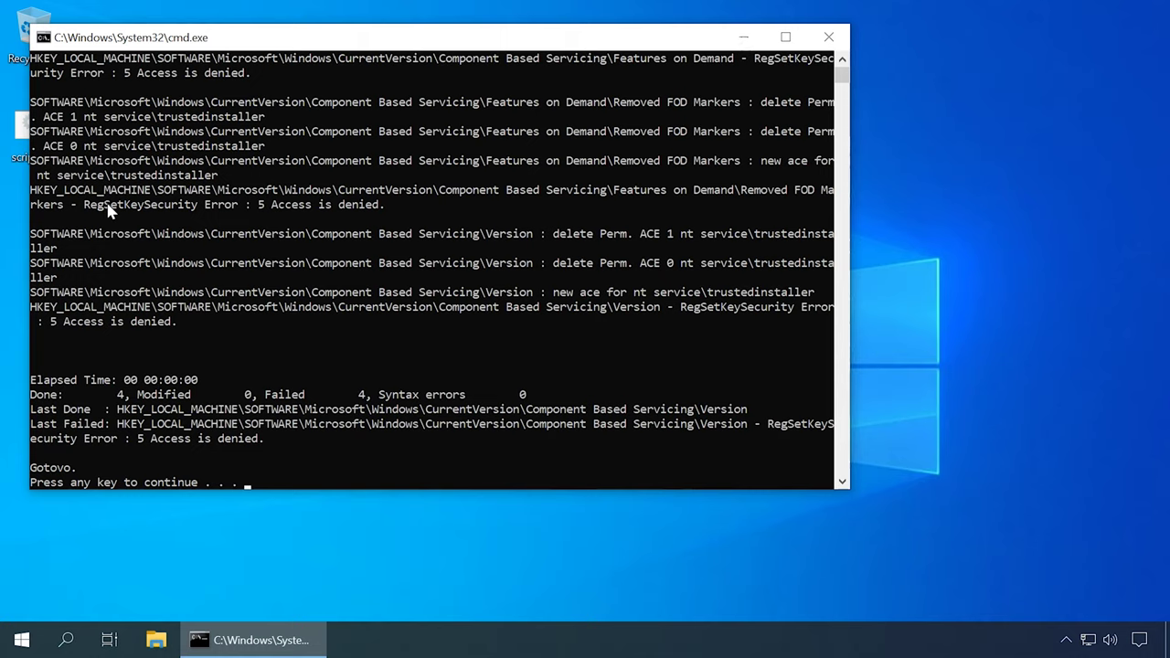
click(21, 639)
click(22, 598)
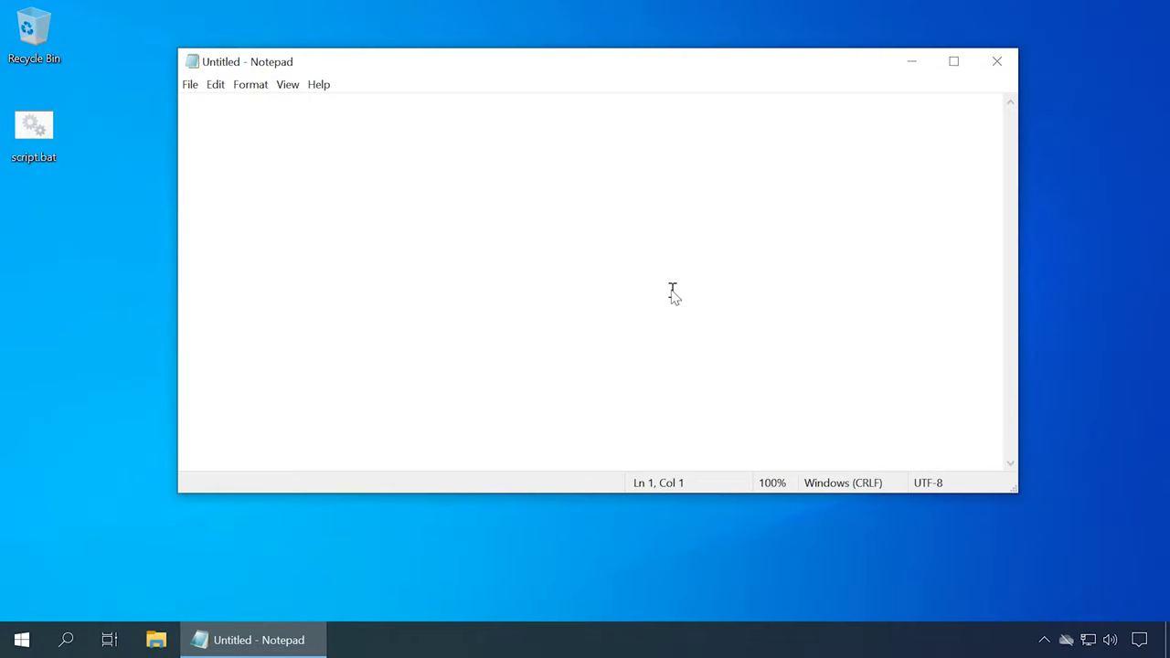
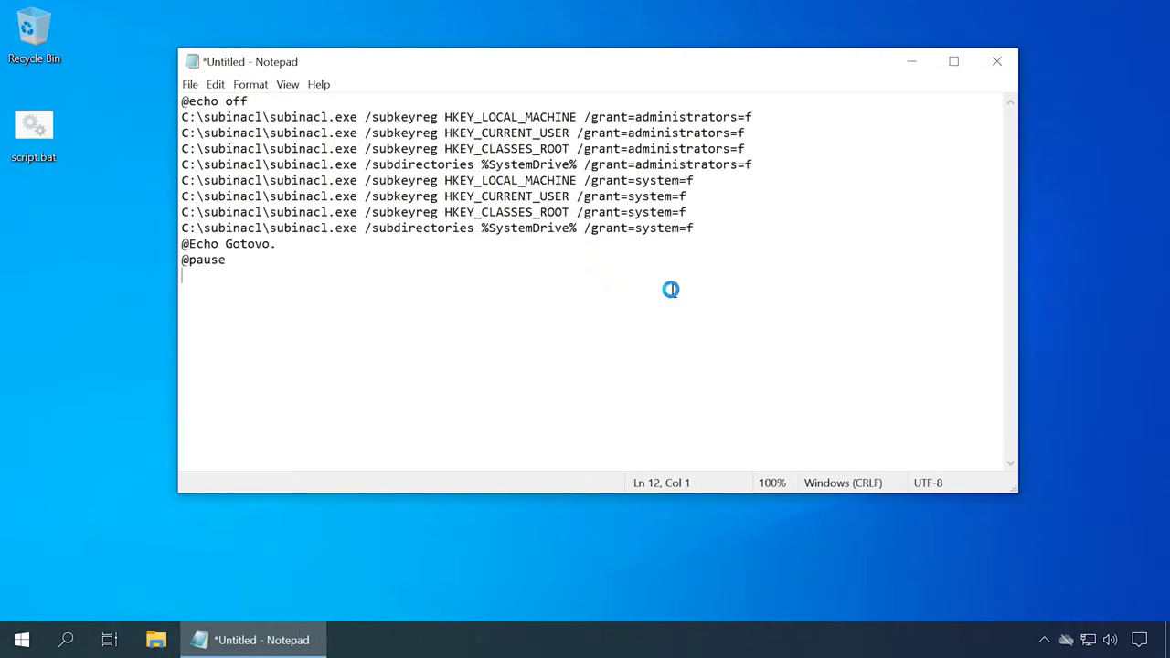
Step: Save the subinacl script to the Desktop as script2.bat using All Files type, then close Notepad
click(190, 85)
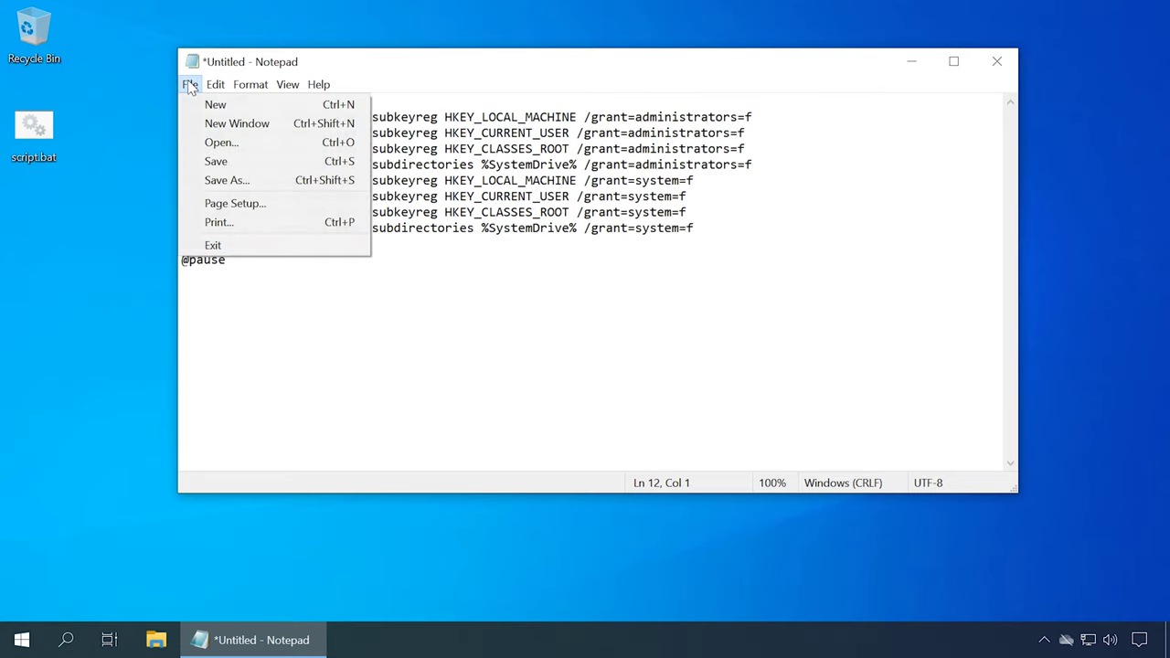
click(241, 180)
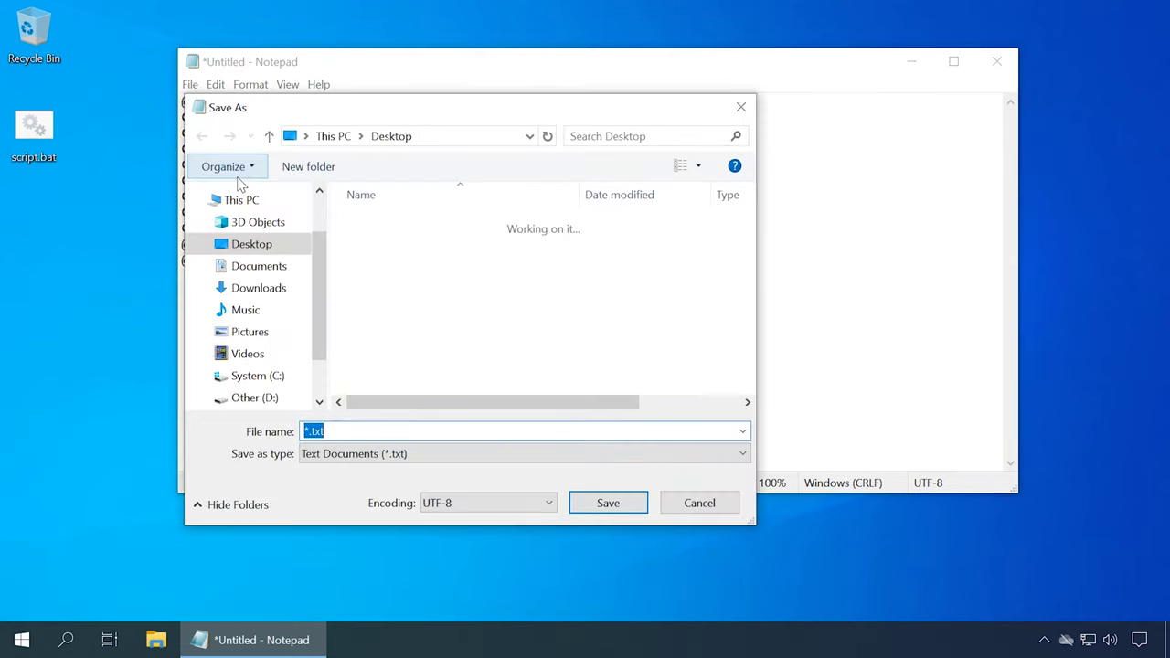
click(358, 453)
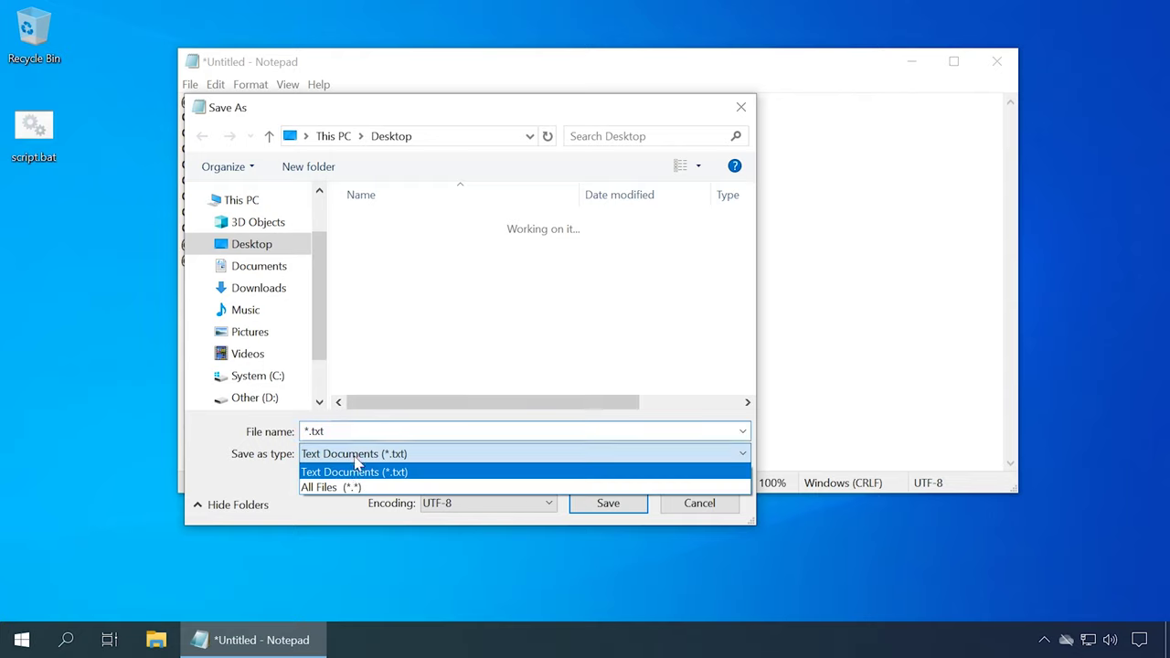
click(354, 487)
text(scrip)
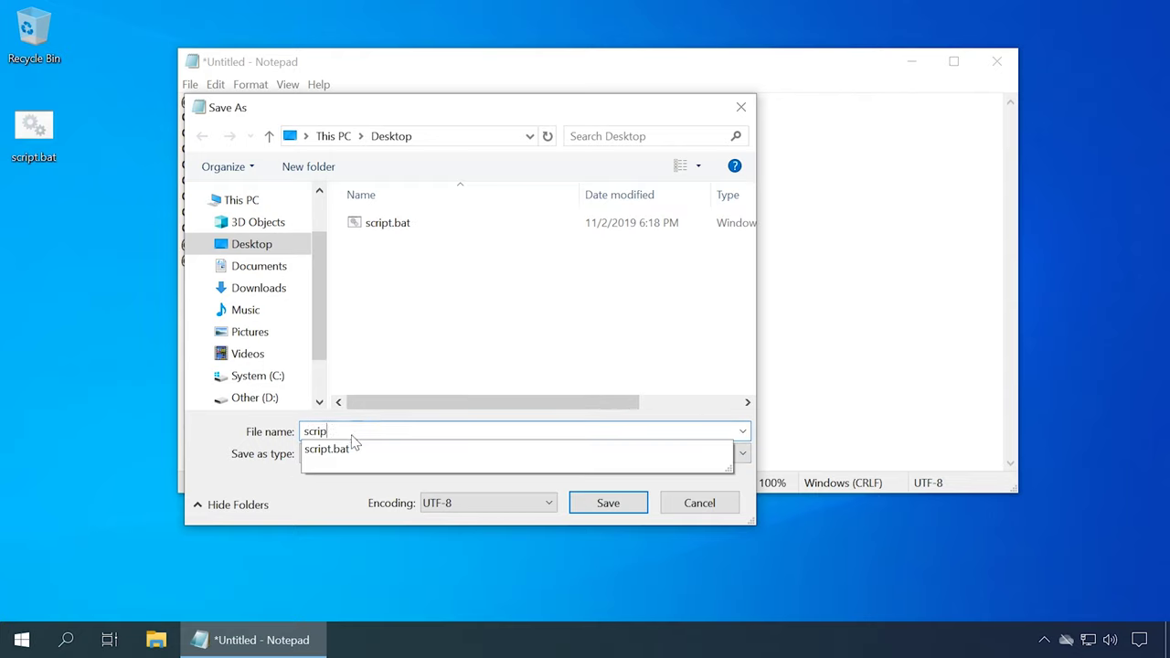
text(t.bat)
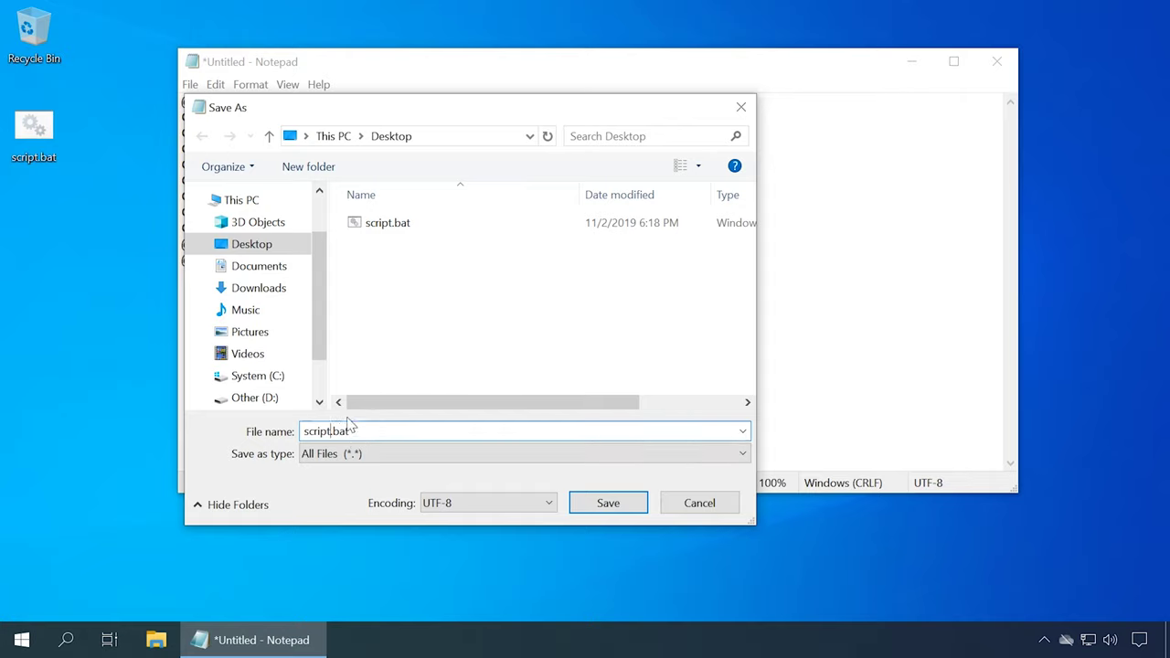
click(608, 505)
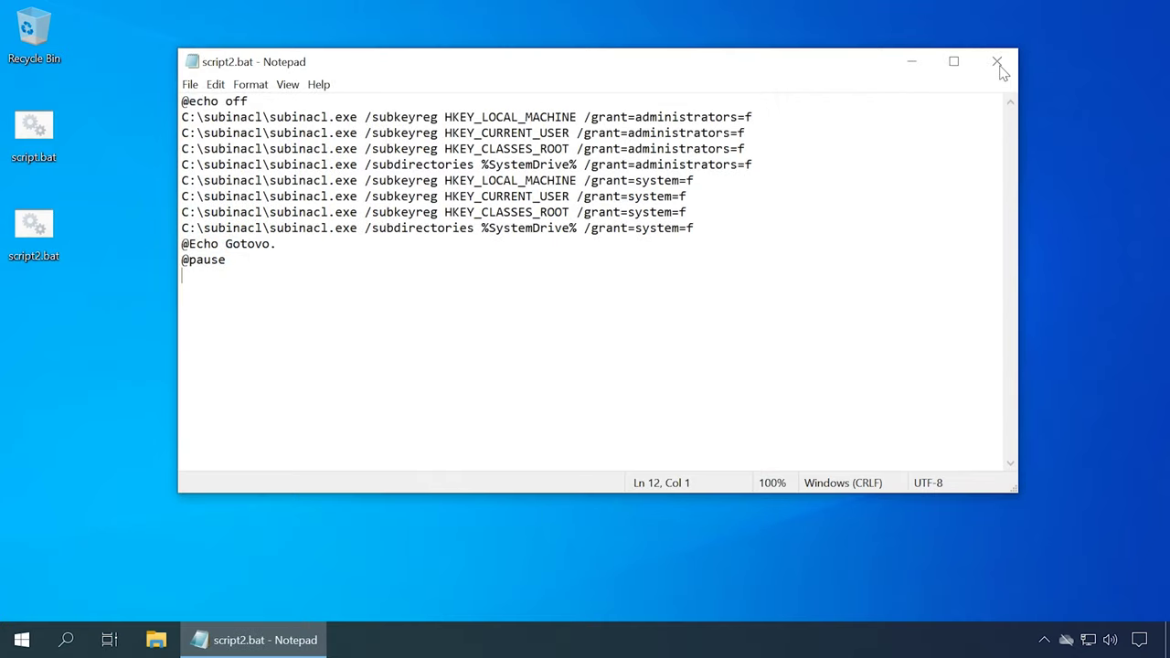
click(996, 61)
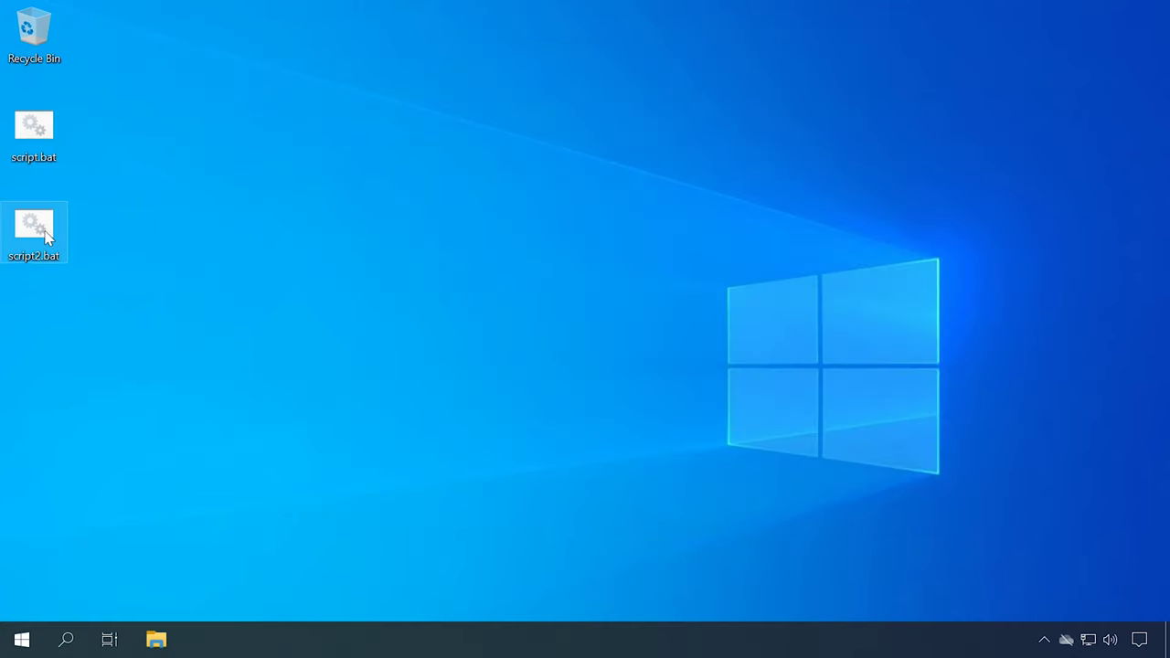
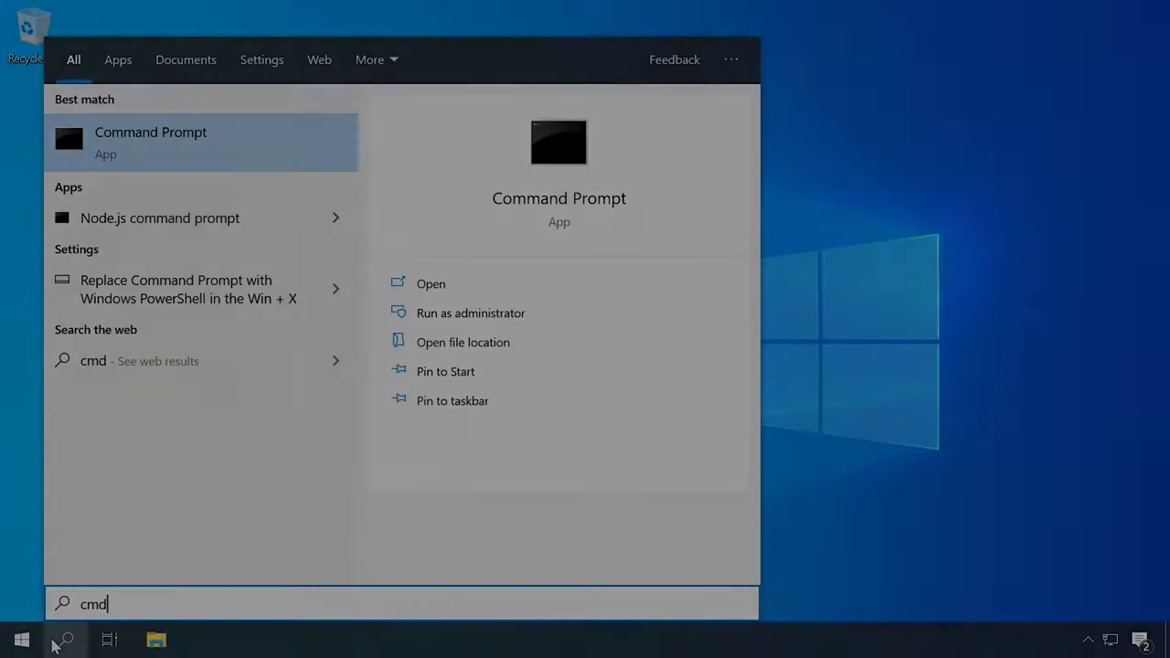
Step: Launch Command Prompt as administrator and run 'Sfc /scannow' to start the system file scan
right_click(219, 161)
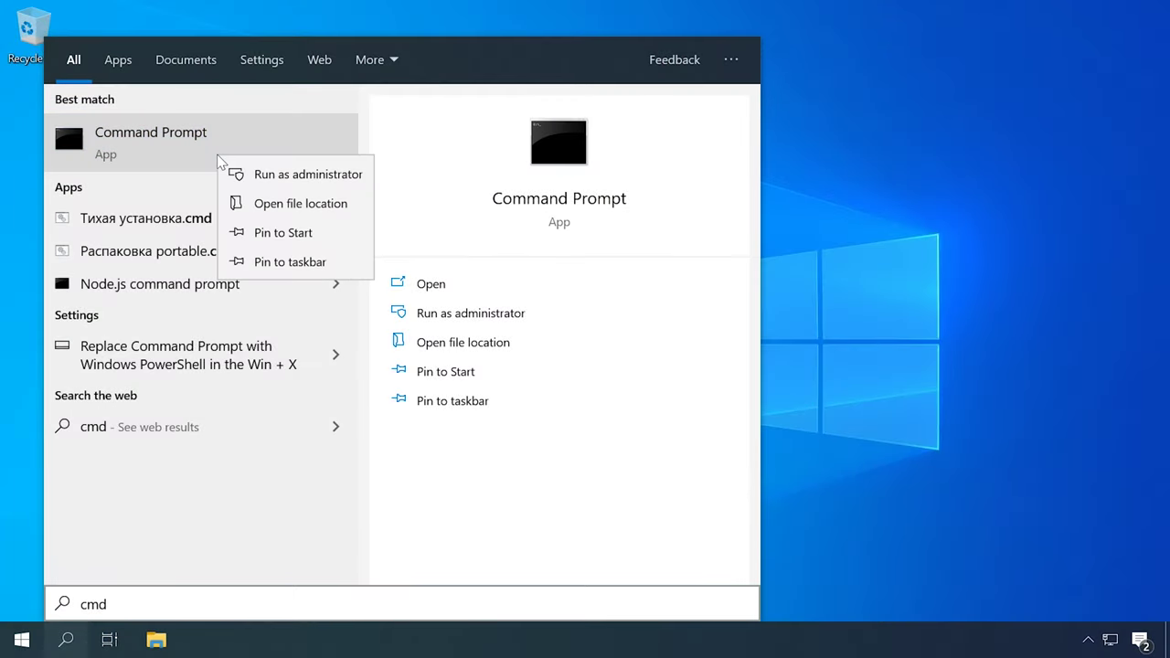
click(302, 174)
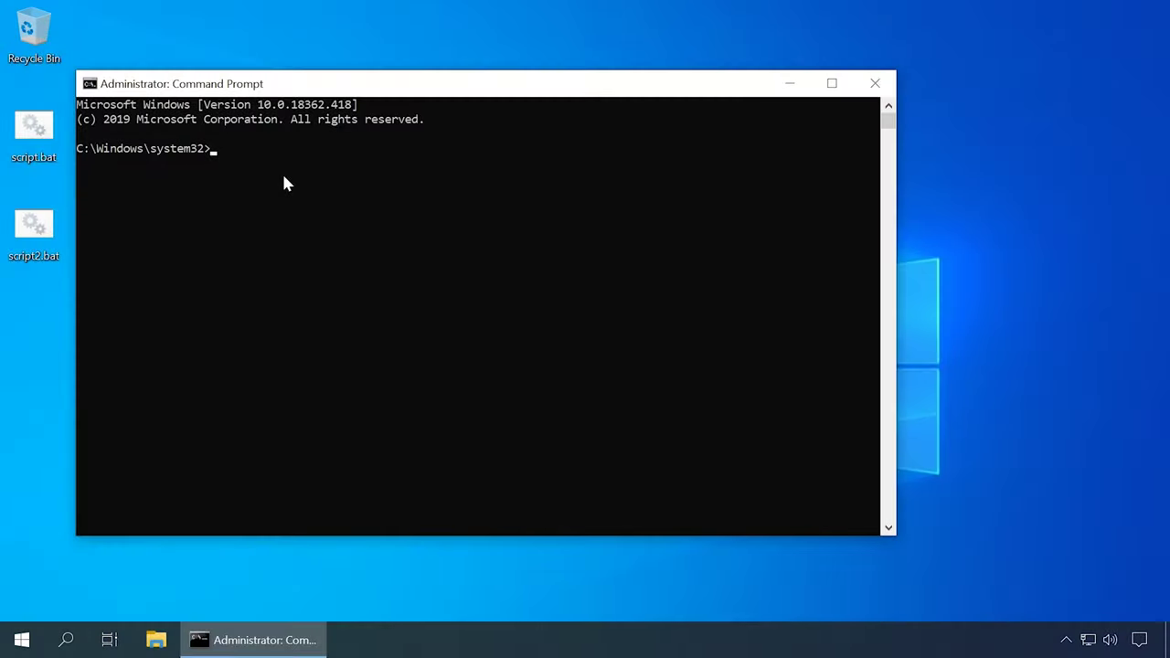
text(Sfc /scannow)
key(Return)
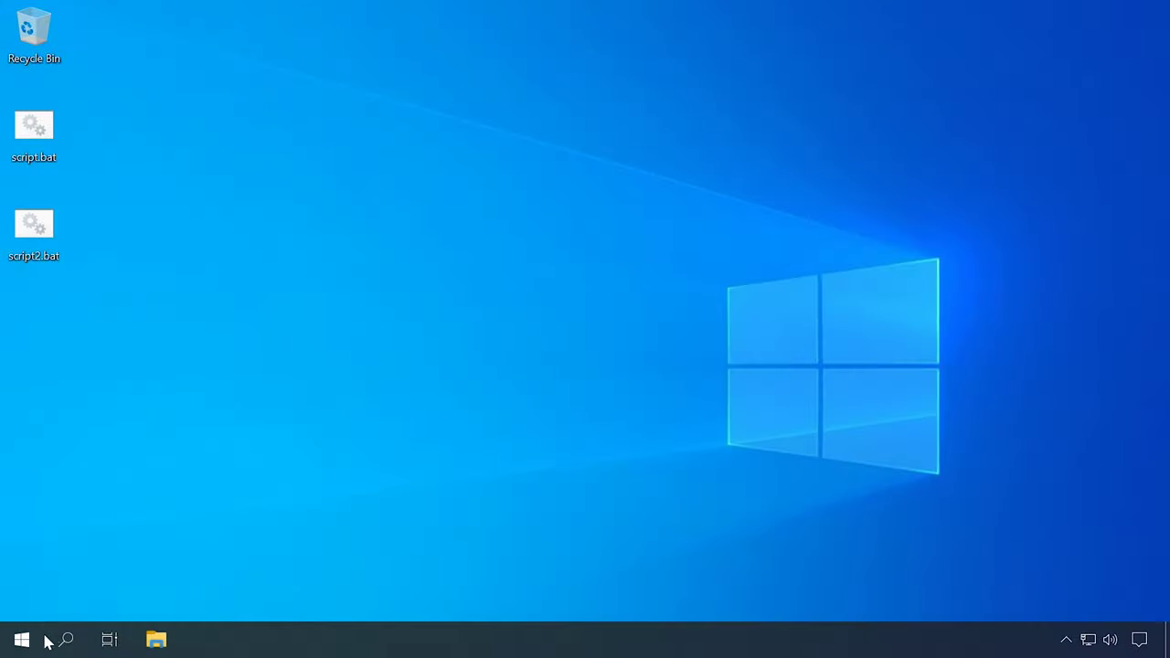
Step: Open Disk Management and show the Tools page of the System (C:) volume's Properties
right_click(34, 641)
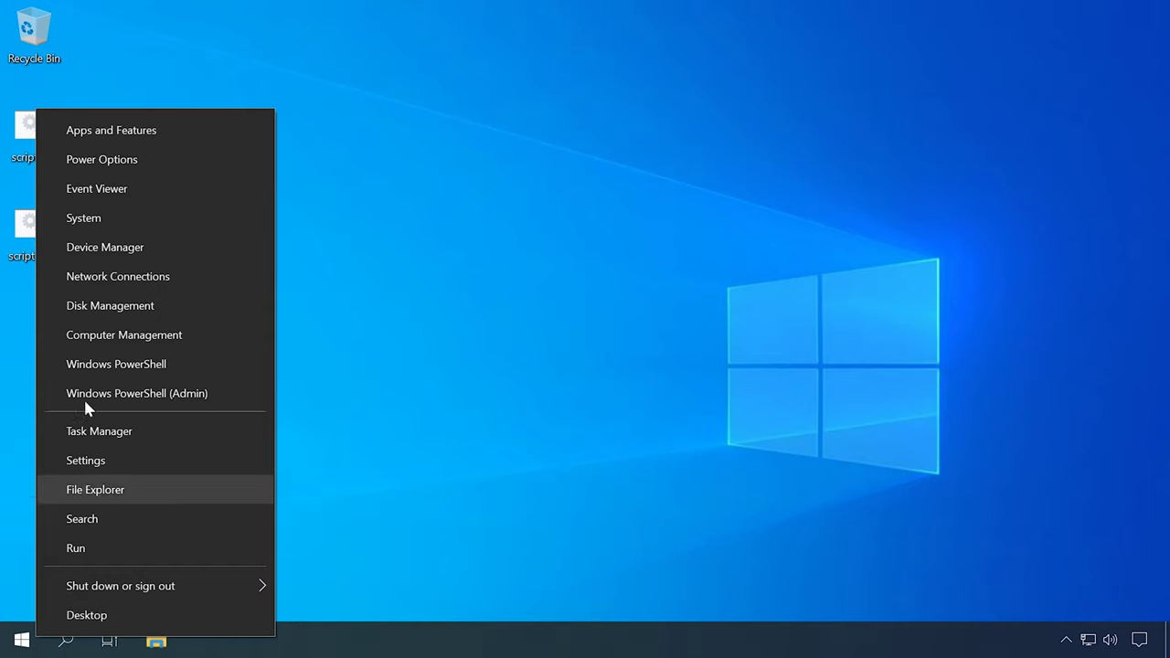
click(101, 304)
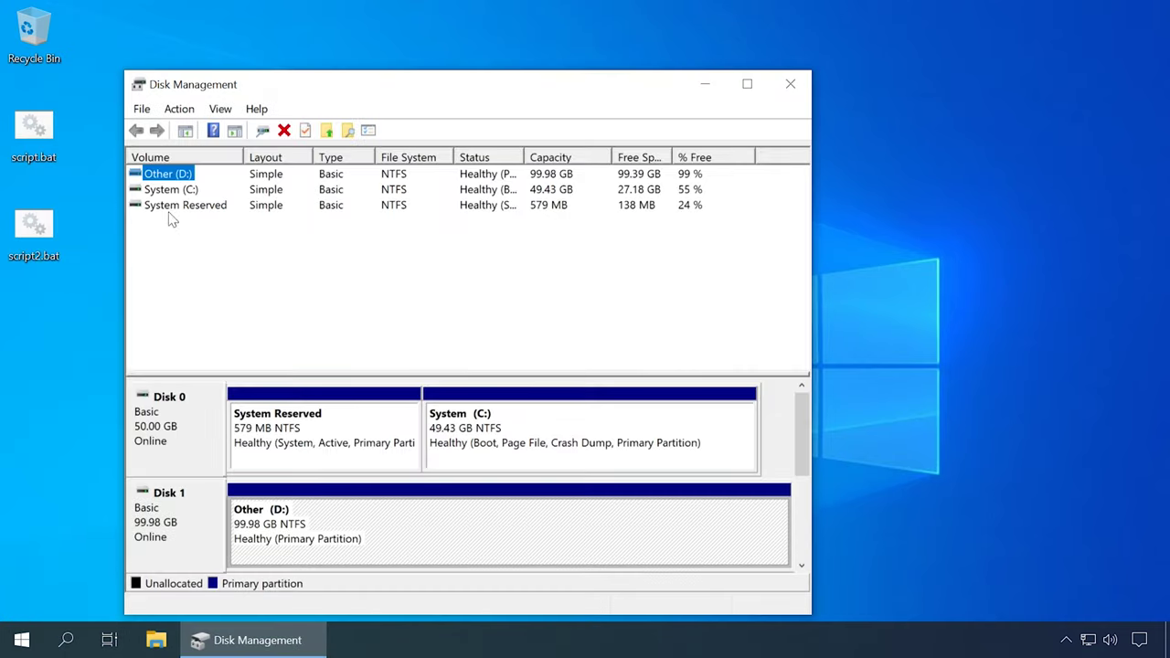
click(174, 194)
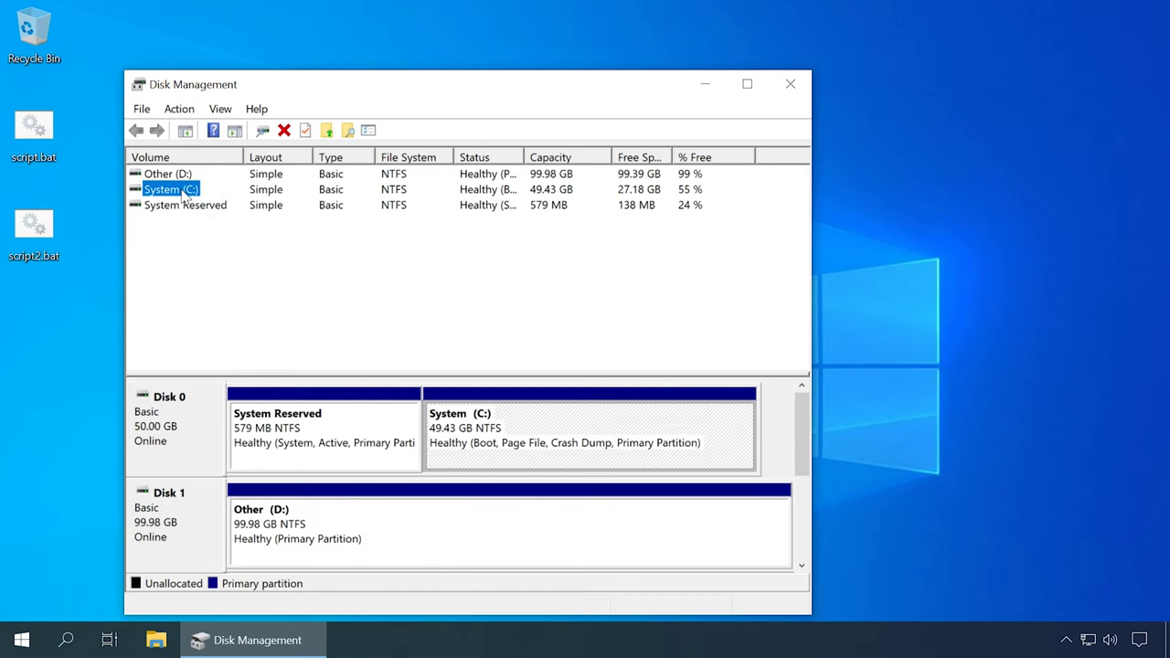
right_click(186, 198)
click(237, 403)
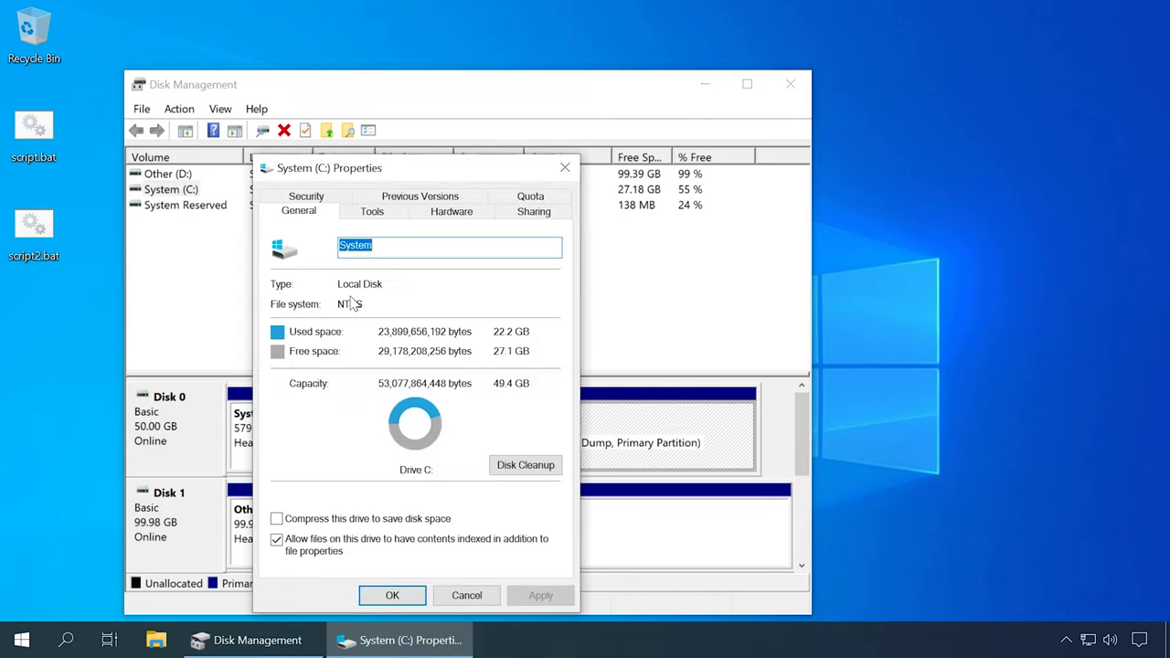
click(372, 213)
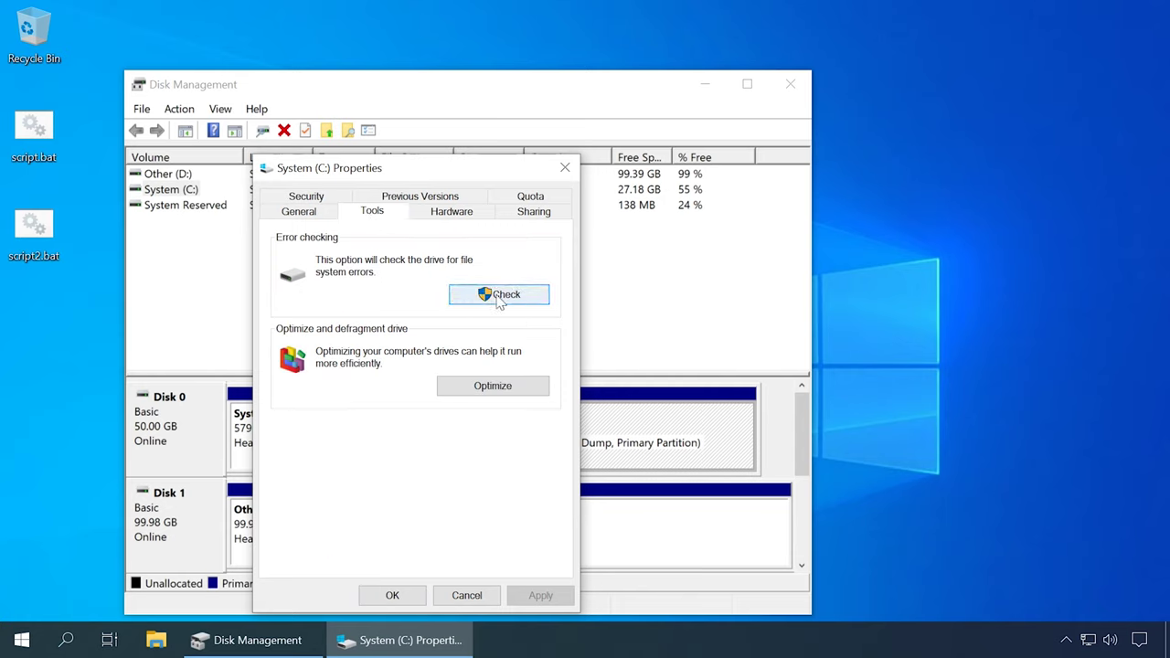